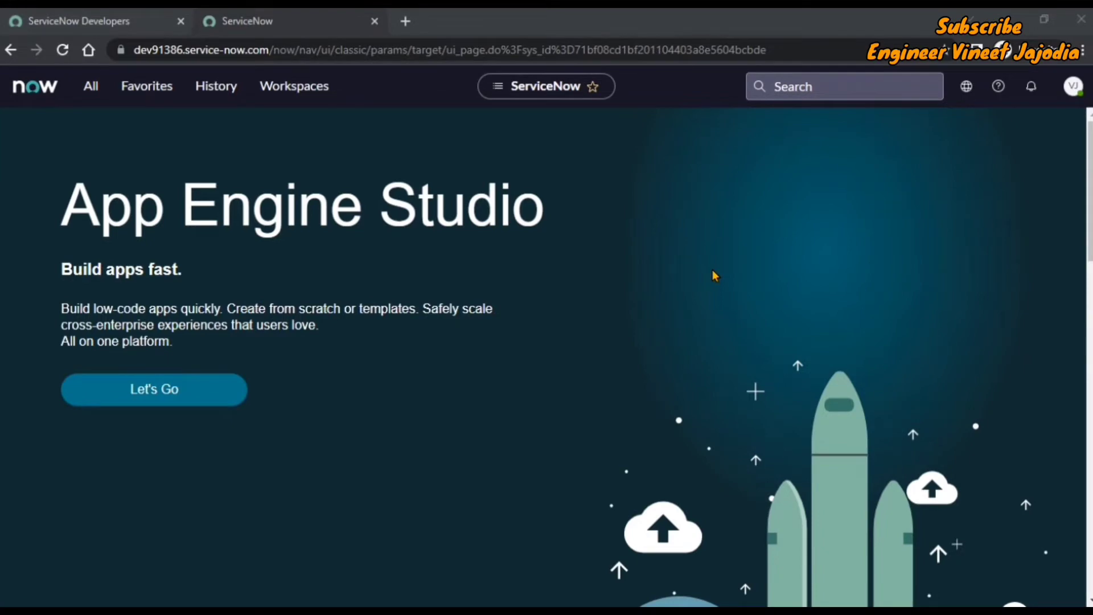
Open the Display card under Preferences in the user avatar menu
left_click(1073, 87)
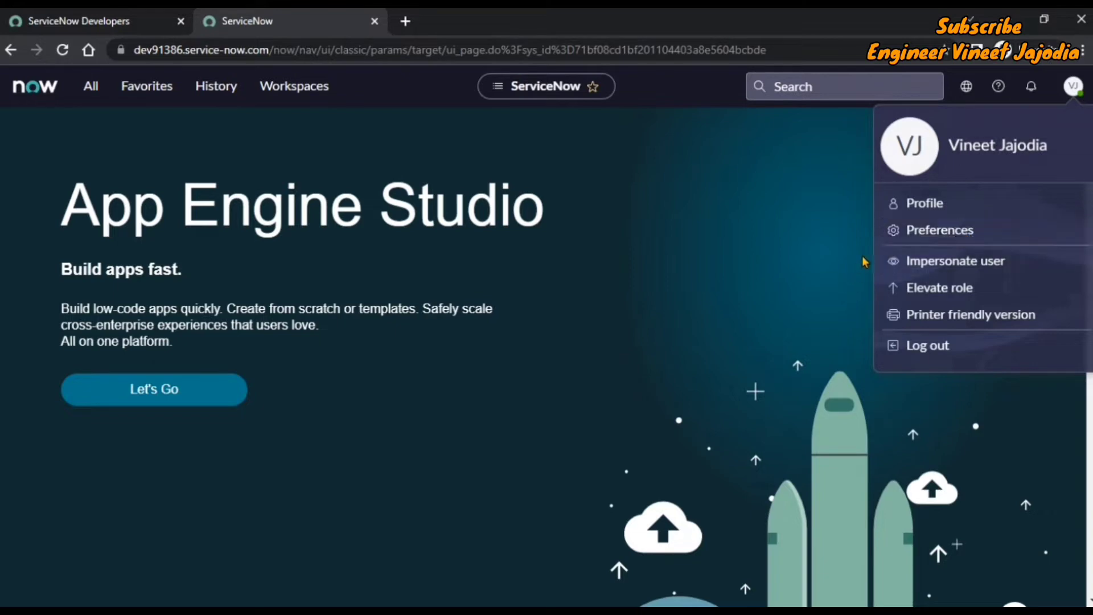
left_click(913, 231)
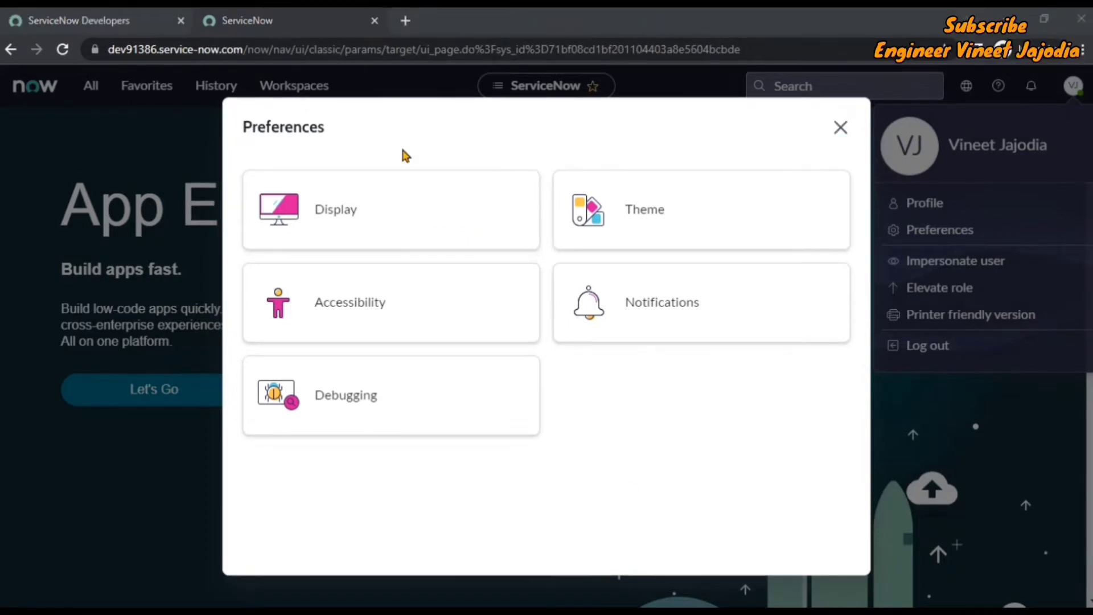
left_click(374, 220)
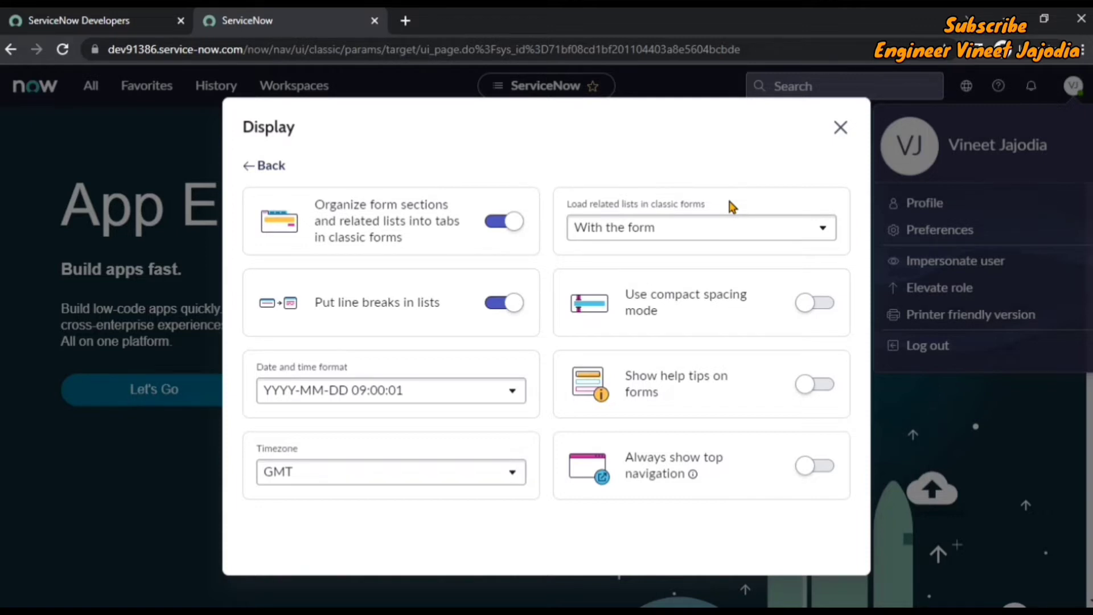
Leave related lists loading 'With the form', switch off tabbed form sections and list line breaks, then close
left_click(711, 228)
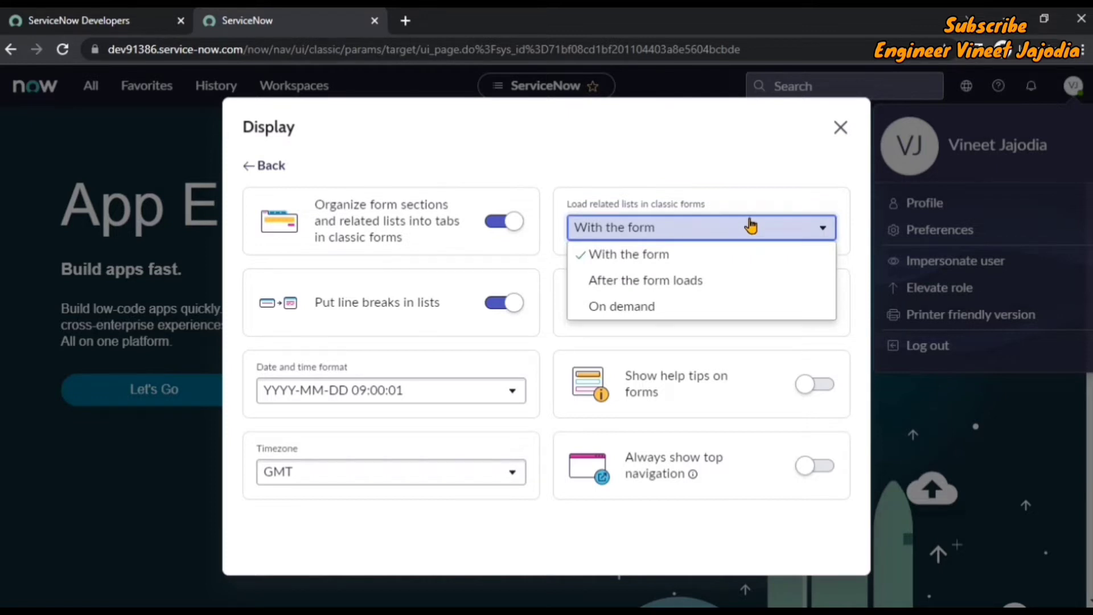
left_click(756, 197)
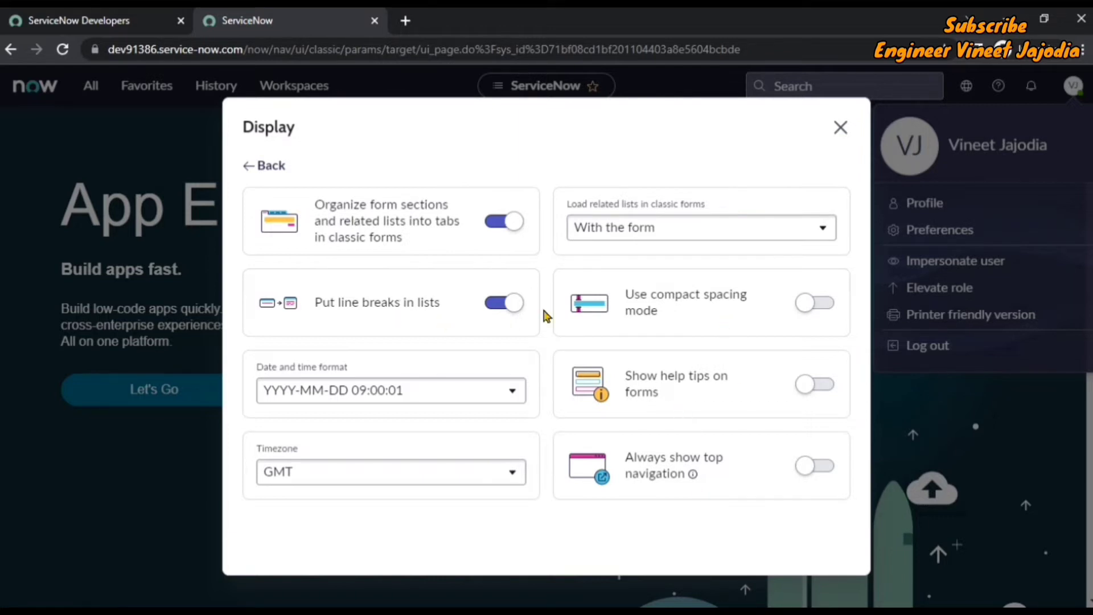
left_click(494, 224)
left_click(501, 300)
left_click(840, 130)
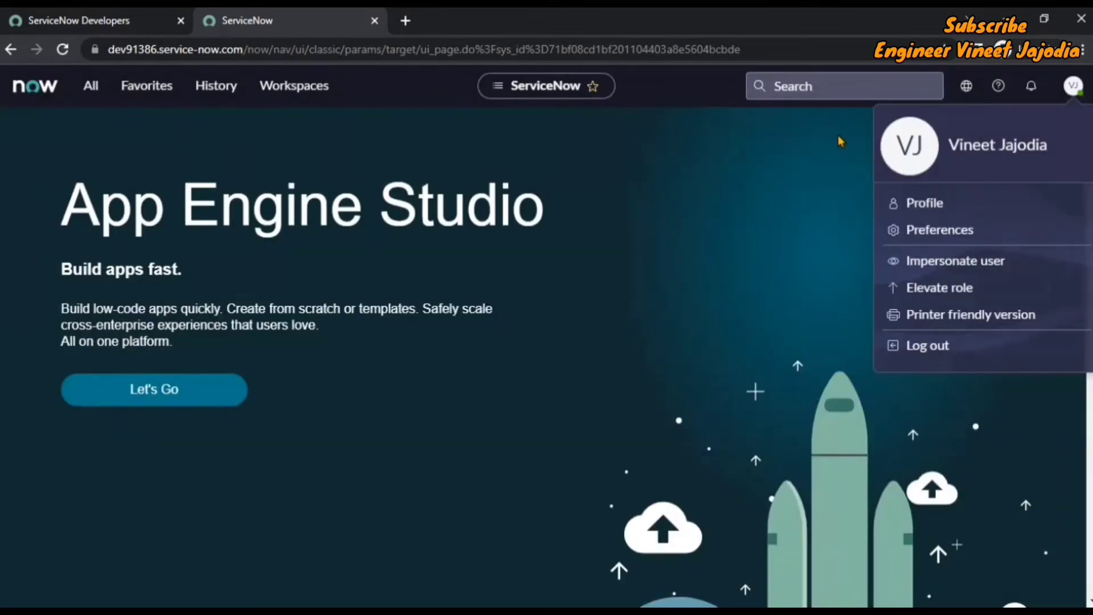
left_click(823, 208)
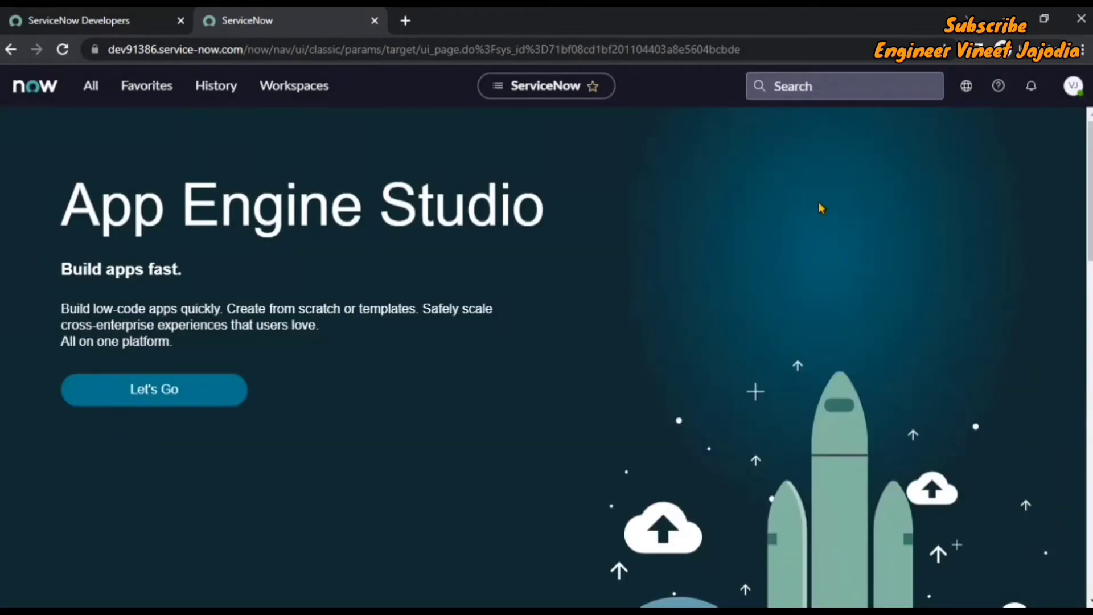
Filter the All navigator for 'incident.list' and go straight to the incident list
left_click(91, 91)
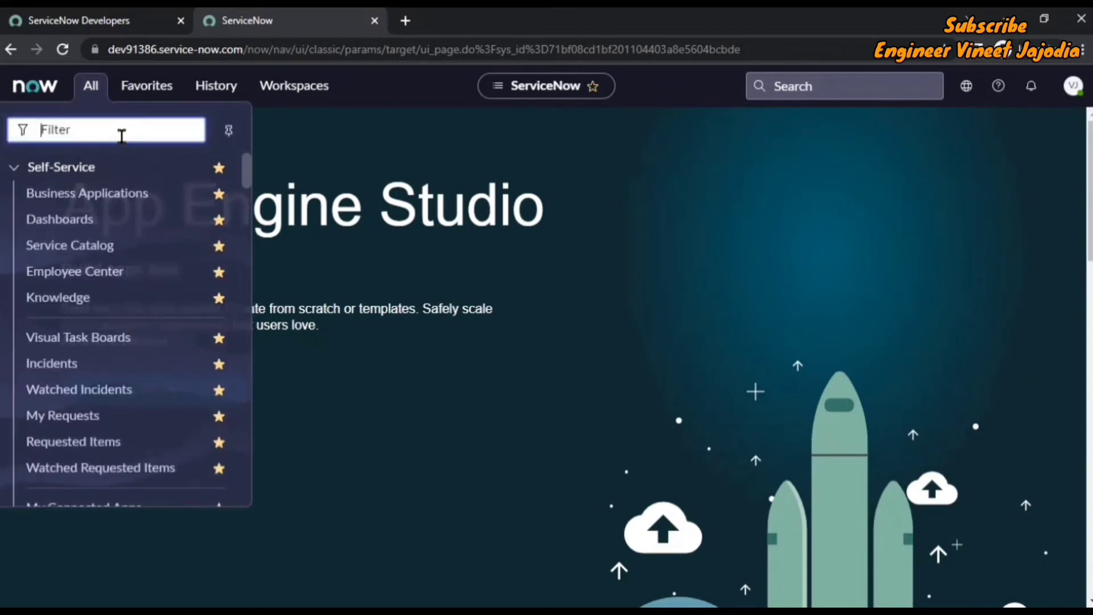
type("incidem")
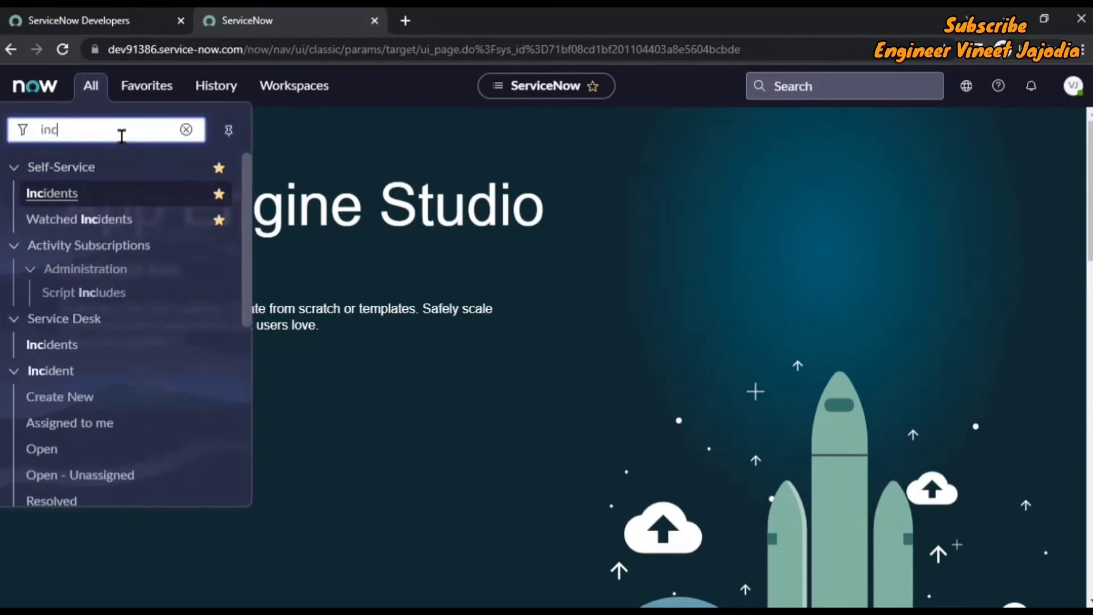
key("BackSpace")
type("nt")
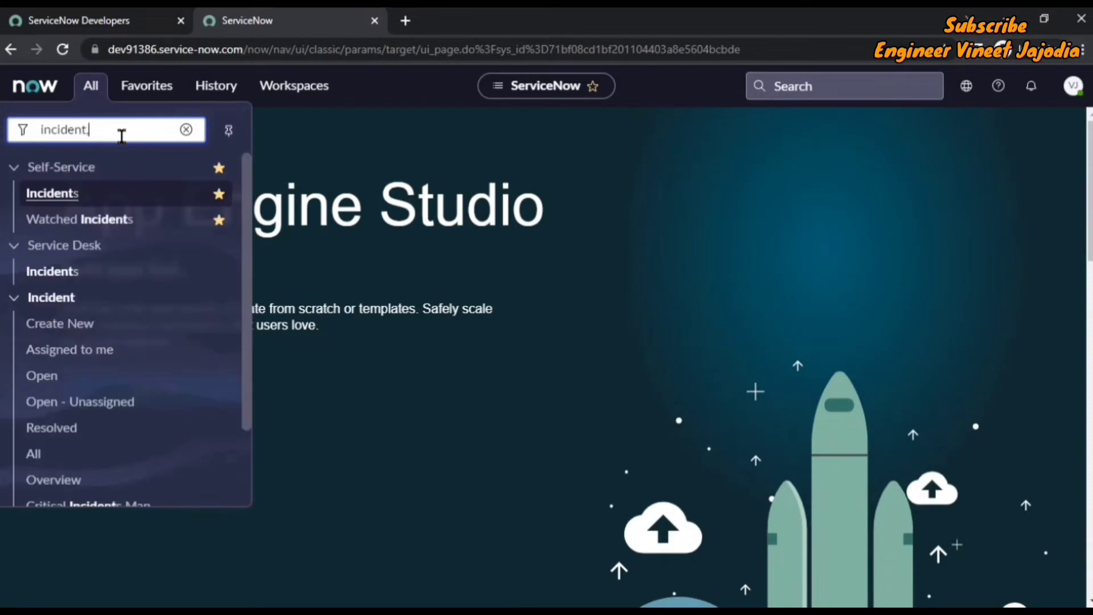
type(".list")
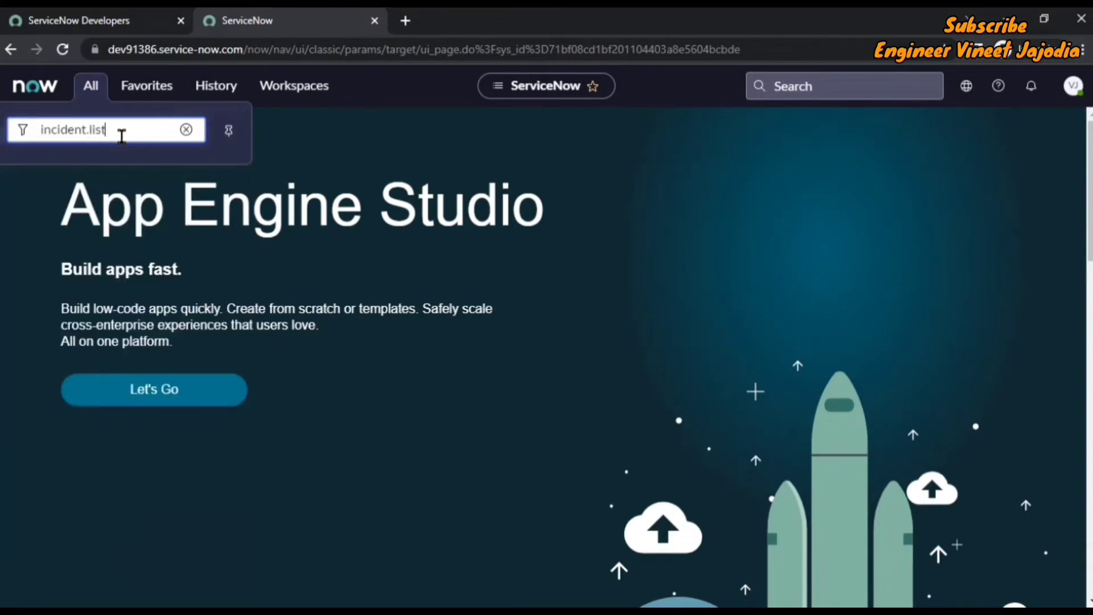
key("Return")
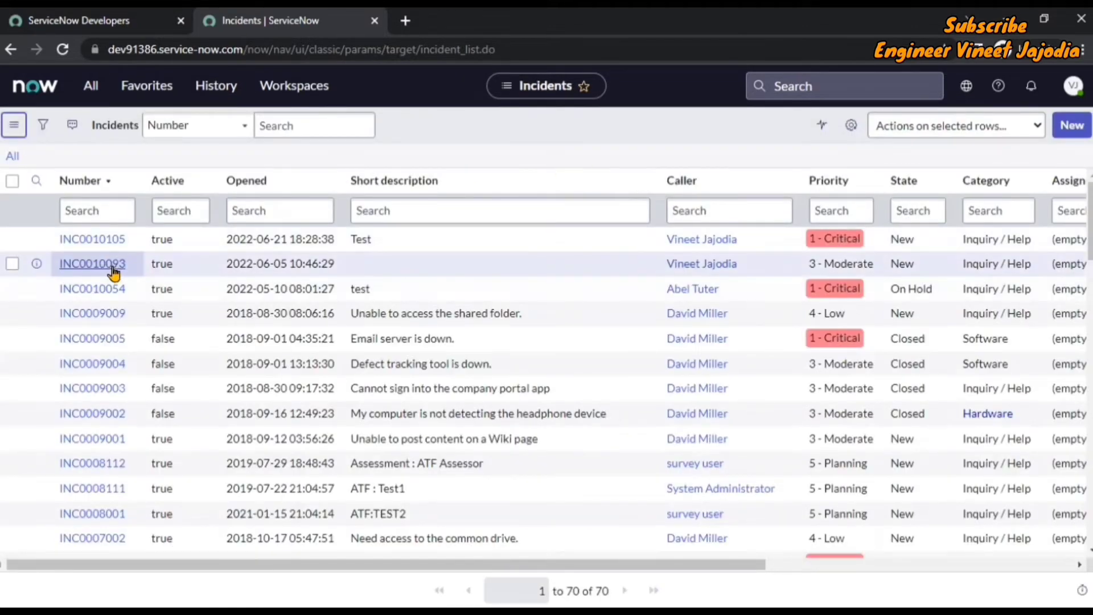
Open INC0010093 and scroll its untabbed form down to Child Incidents and back up
left_click(114, 273)
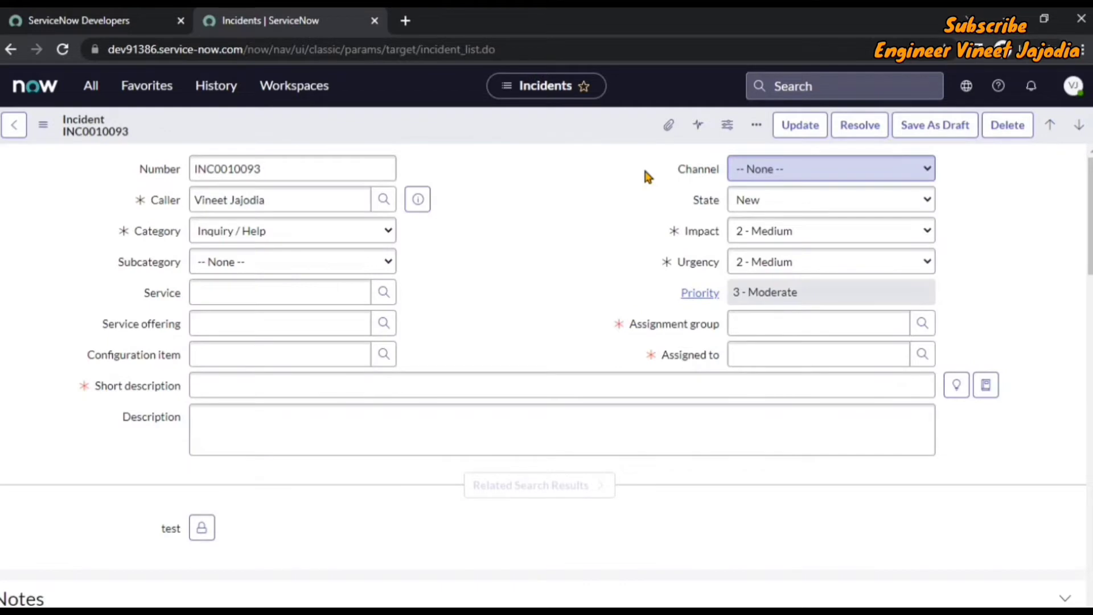
scroll(605, 202, "down", 5)
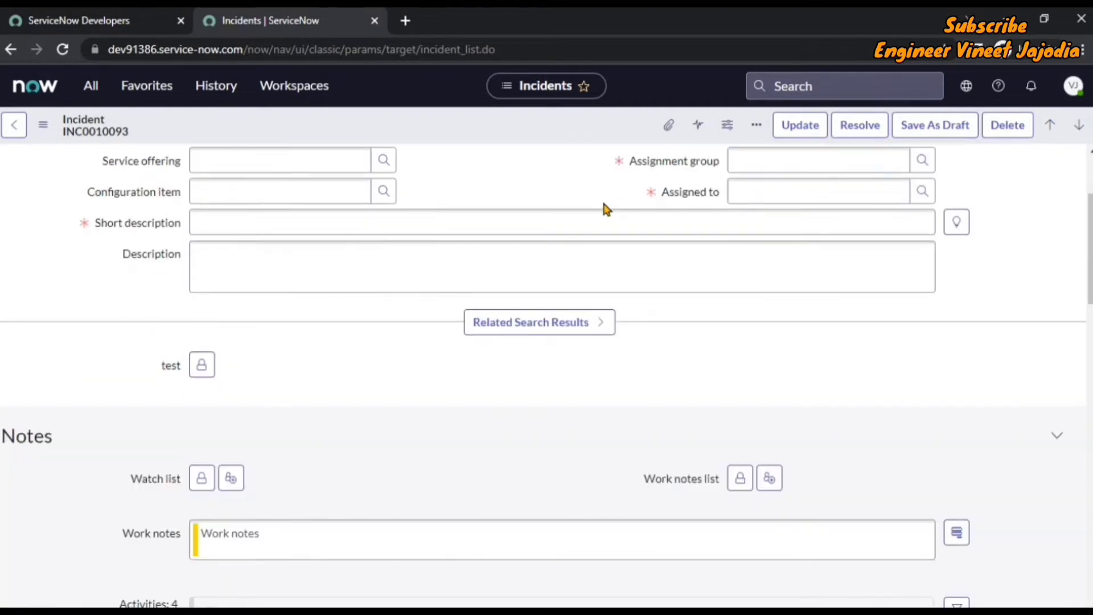
scroll(438, 276, "down", 3)
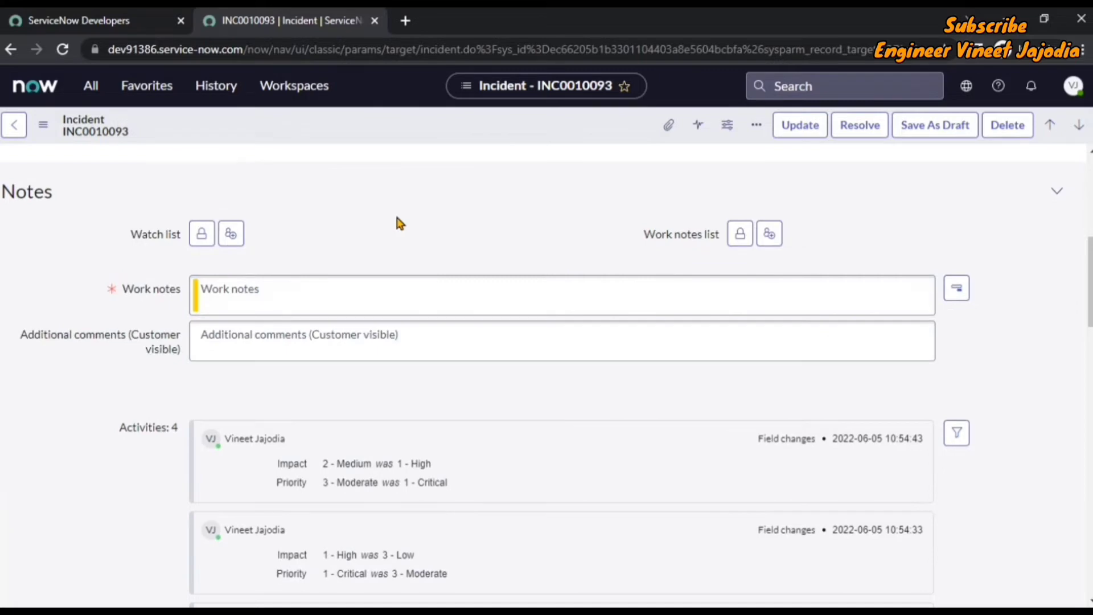
scroll(59, 215, "down", 6)
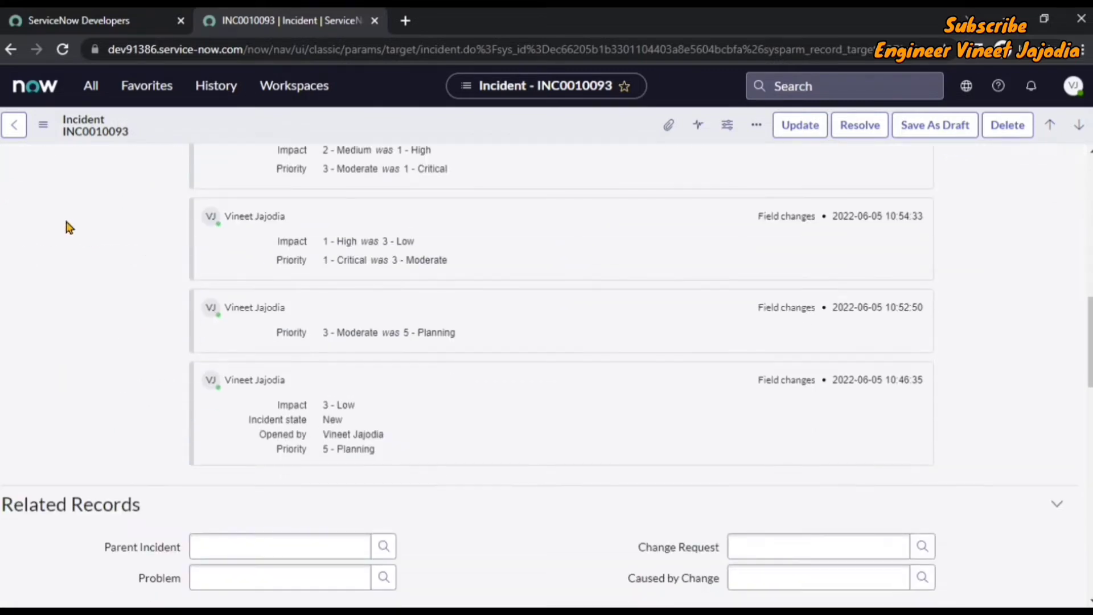
scroll(54, 317, "down", 3)
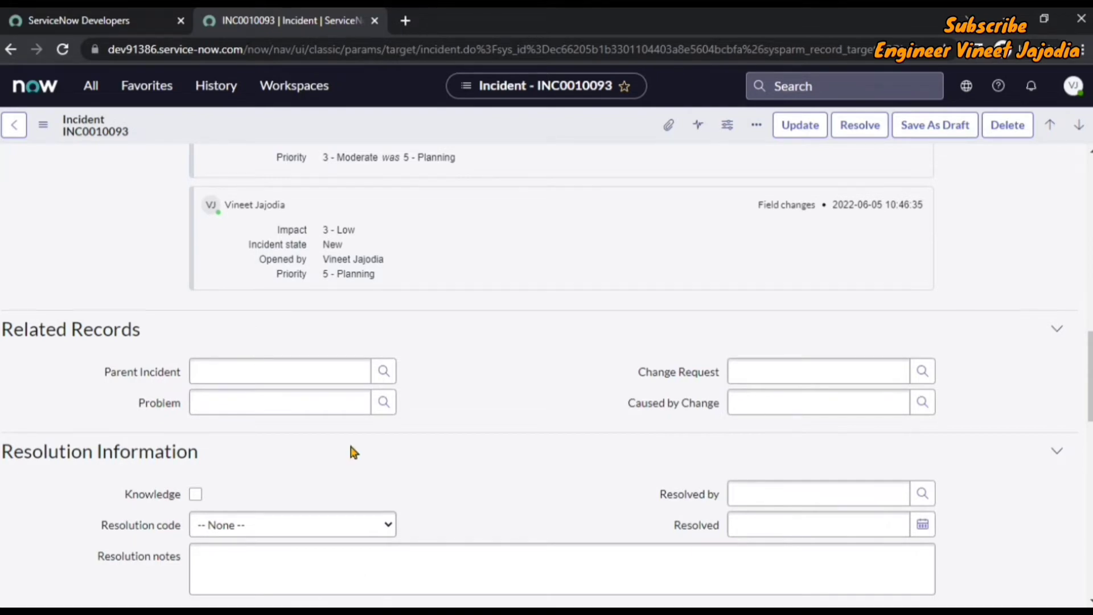
scroll(341, 444, "down", 3)
scroll(354, 395, "down", 3)
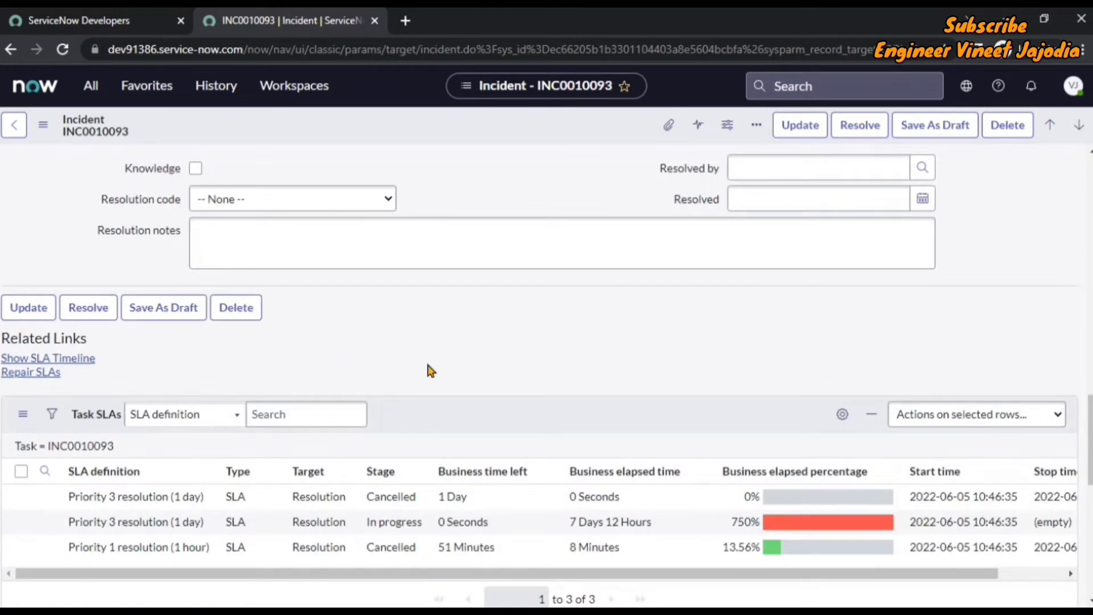
scroll(433, 371, "down", 2)
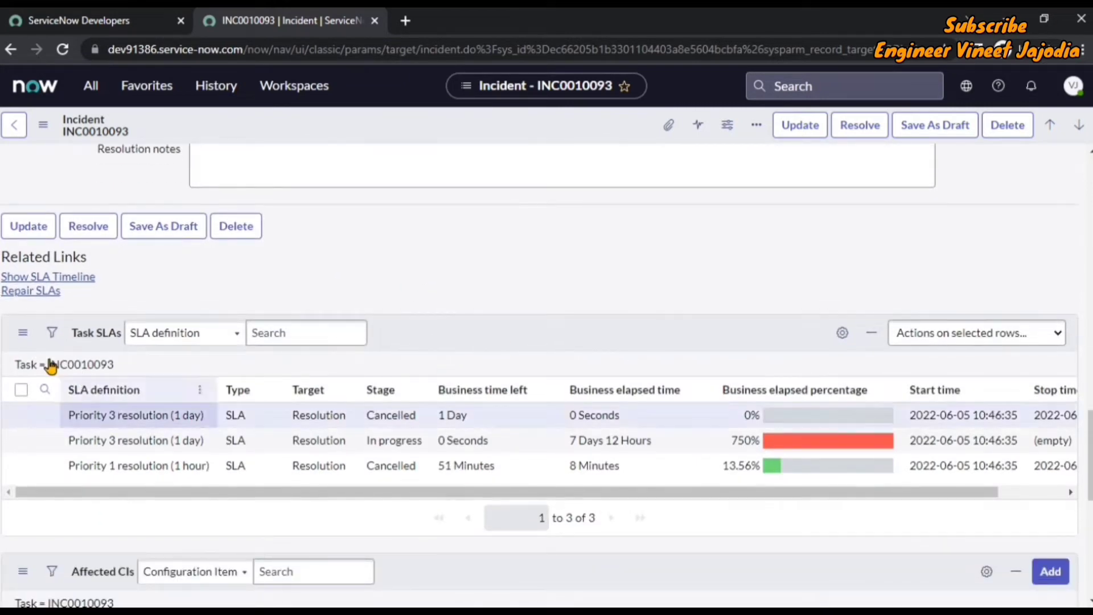
scroll(234, 427, "down", 6)
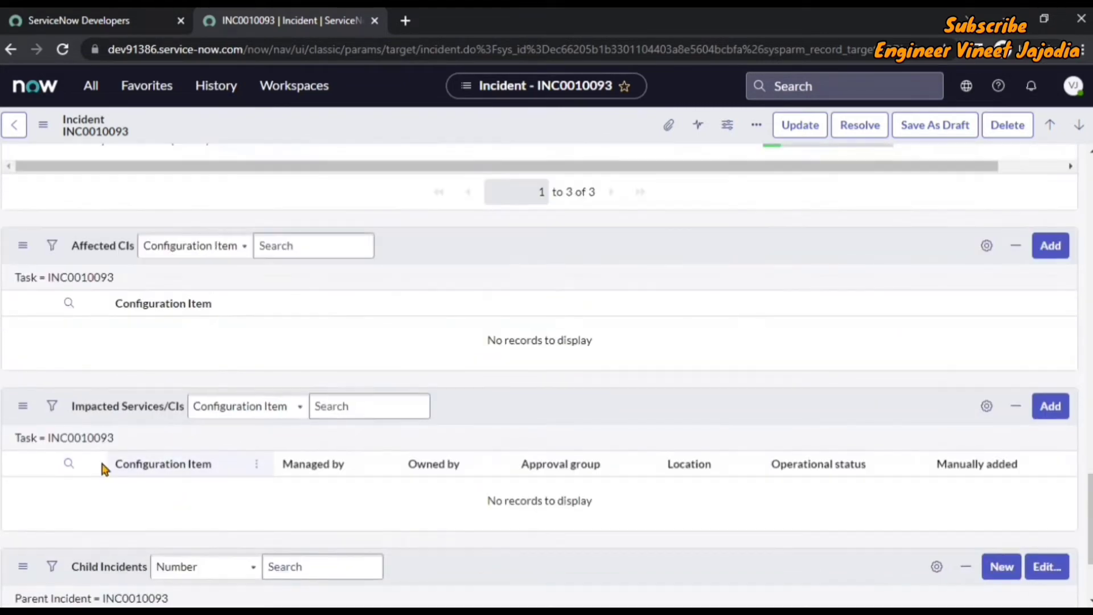
scroll(240, 504, "down", 2)
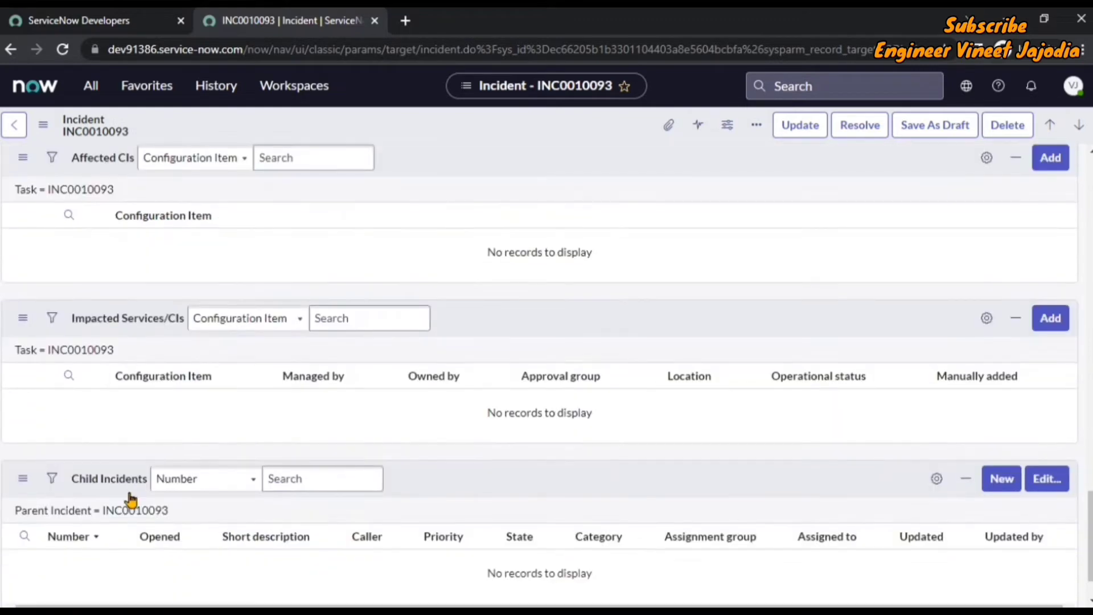
scroll(130, 500, "down", 1)
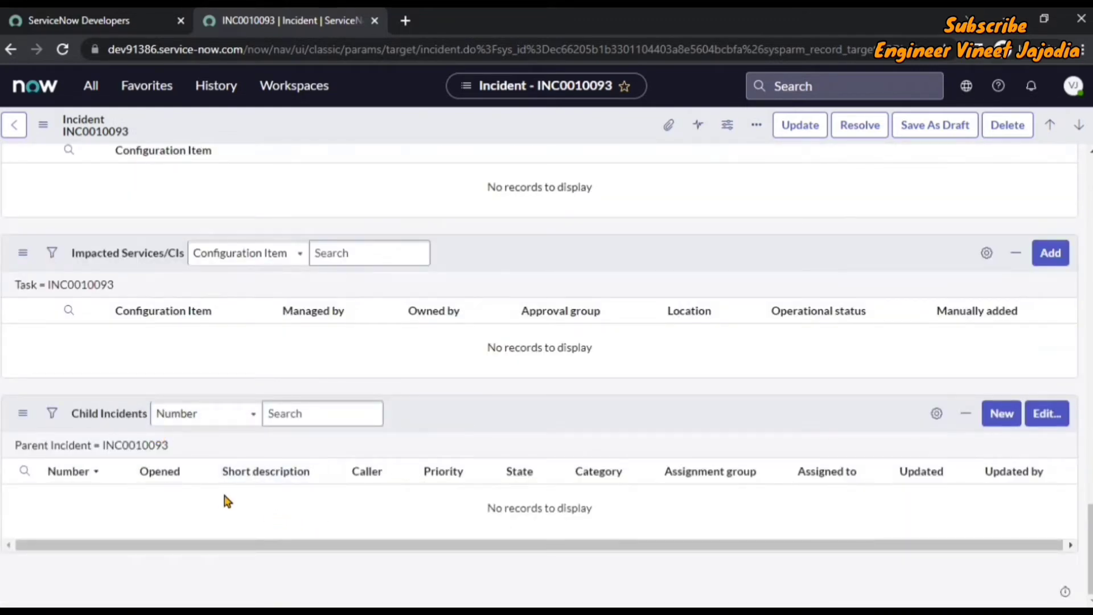
scroll(227, 501, "up", 15)
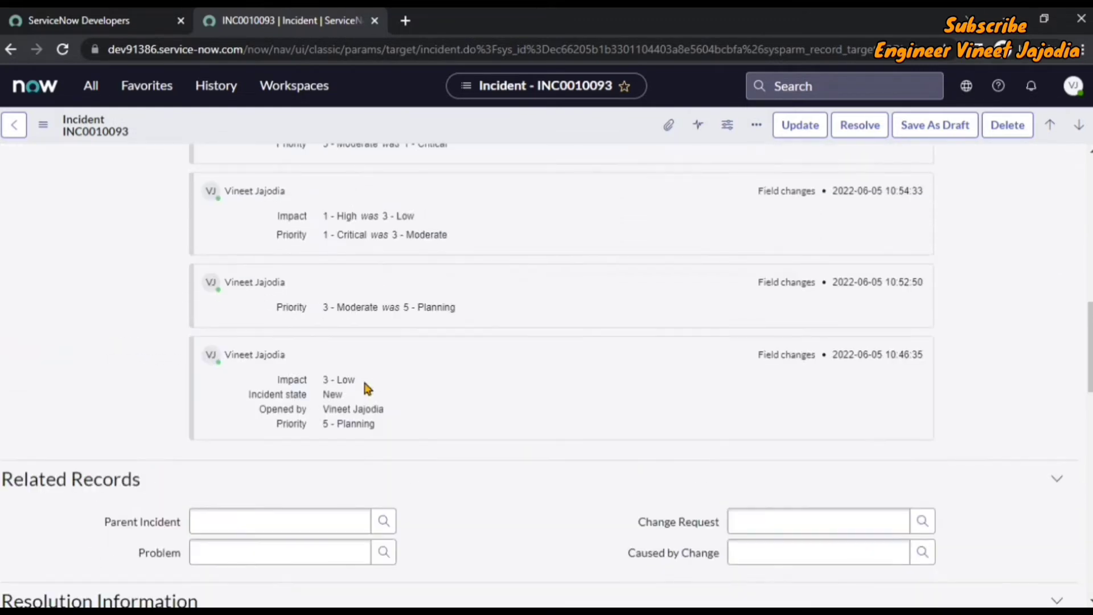
scroll(363, 378, "up", 15)
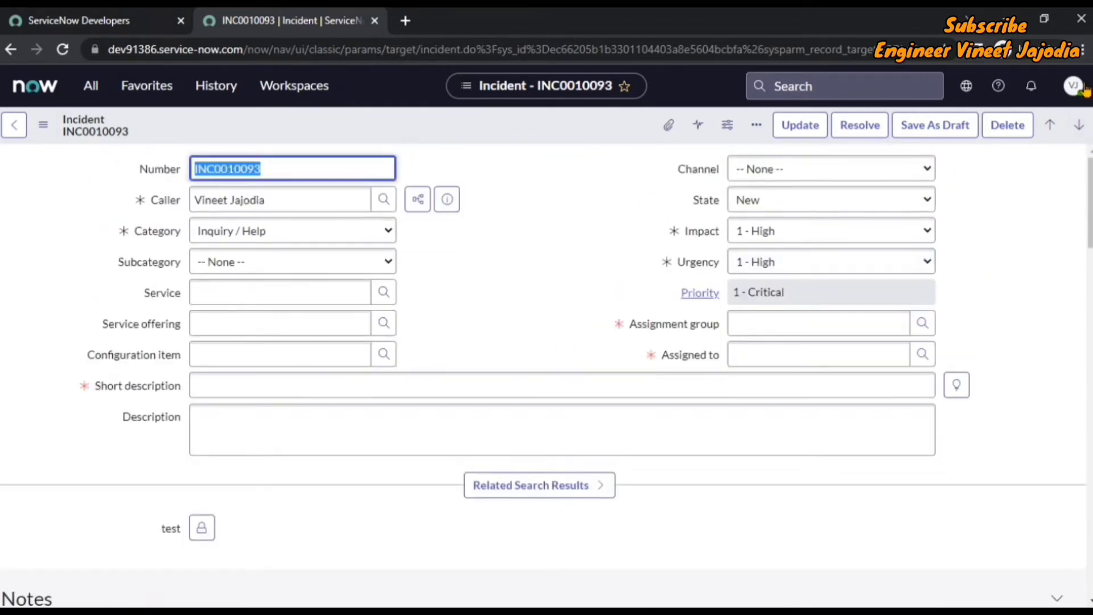
Switch tabbed classic form sections back on in Display preferences and close the dialog
left_click(1077, 88)
left_click(939, 229)
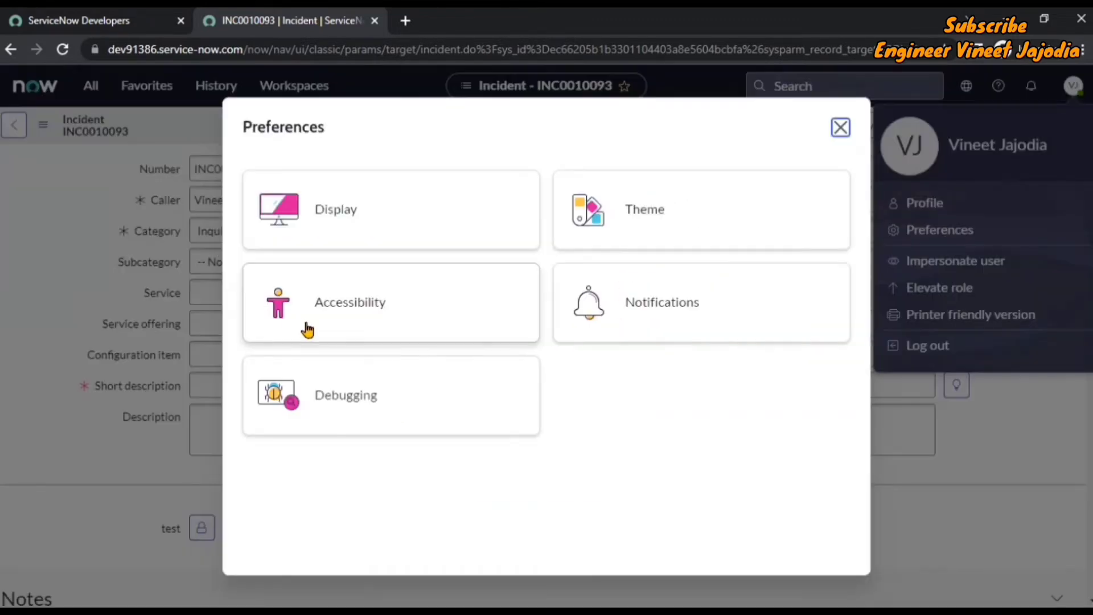
key("Return")
left_click(502, 221)
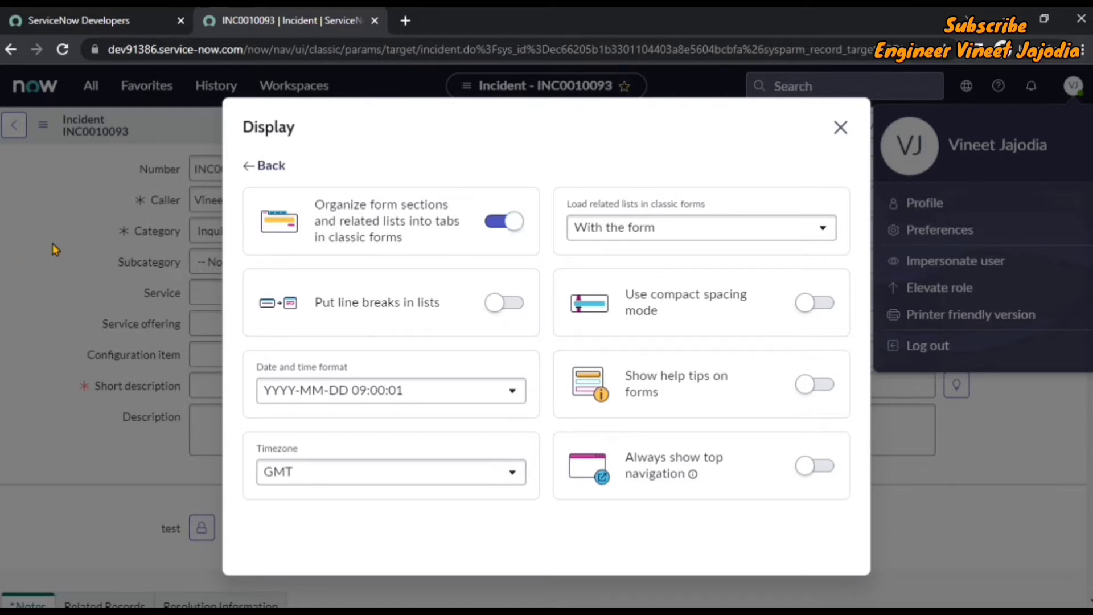
left_click(841, 127)
left_click(589, 230)
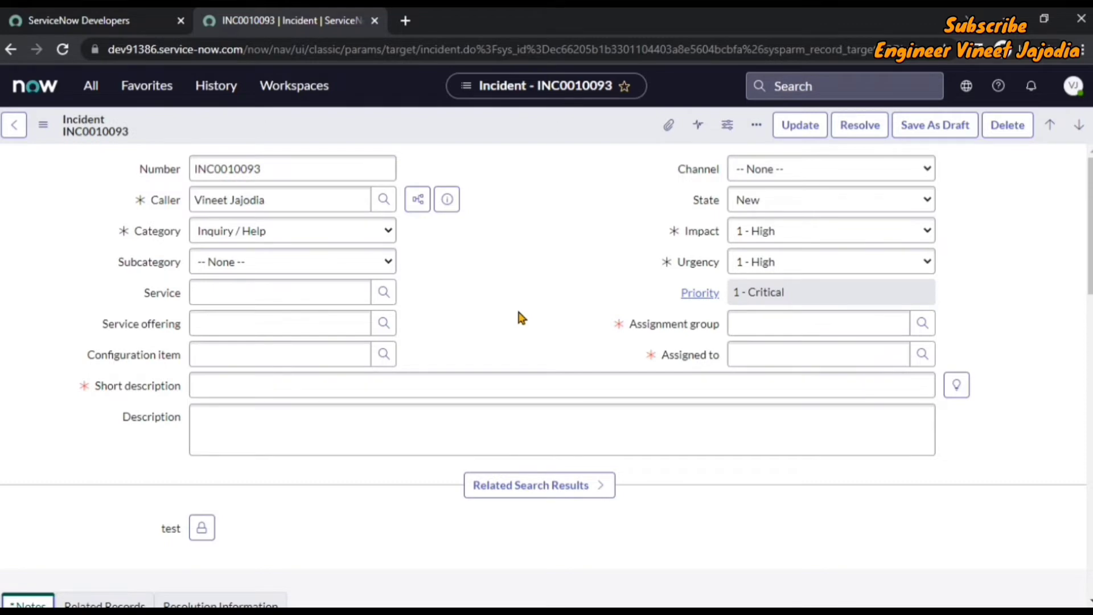
Show the incident's Related Records section tab, then the Resolution Information tab
scroll(517, 312, "down", 7)
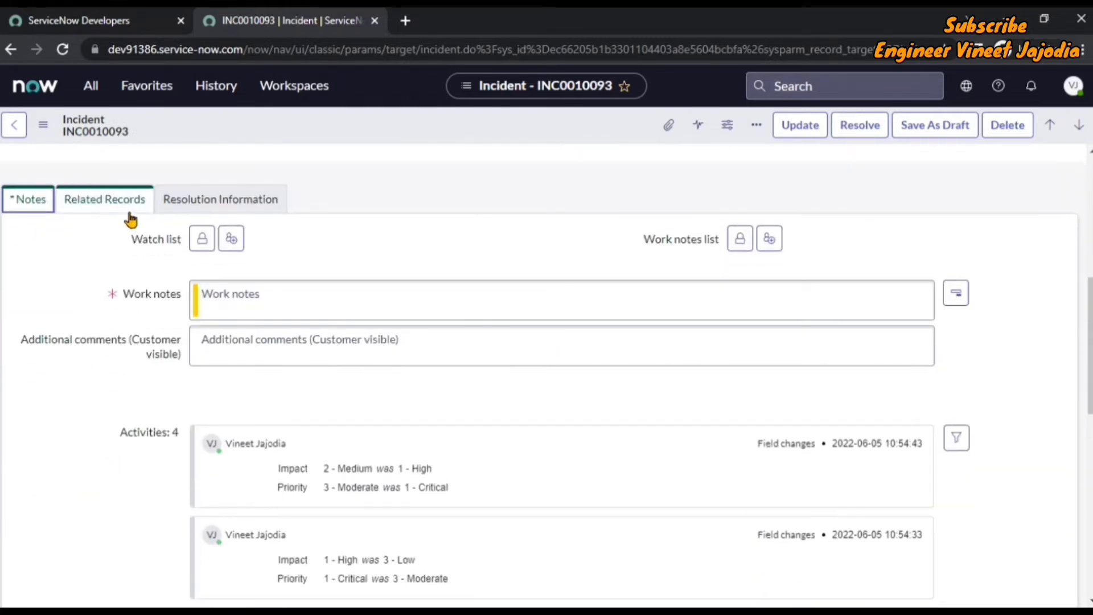
left_click(93, 210)
left_click(224, 210)
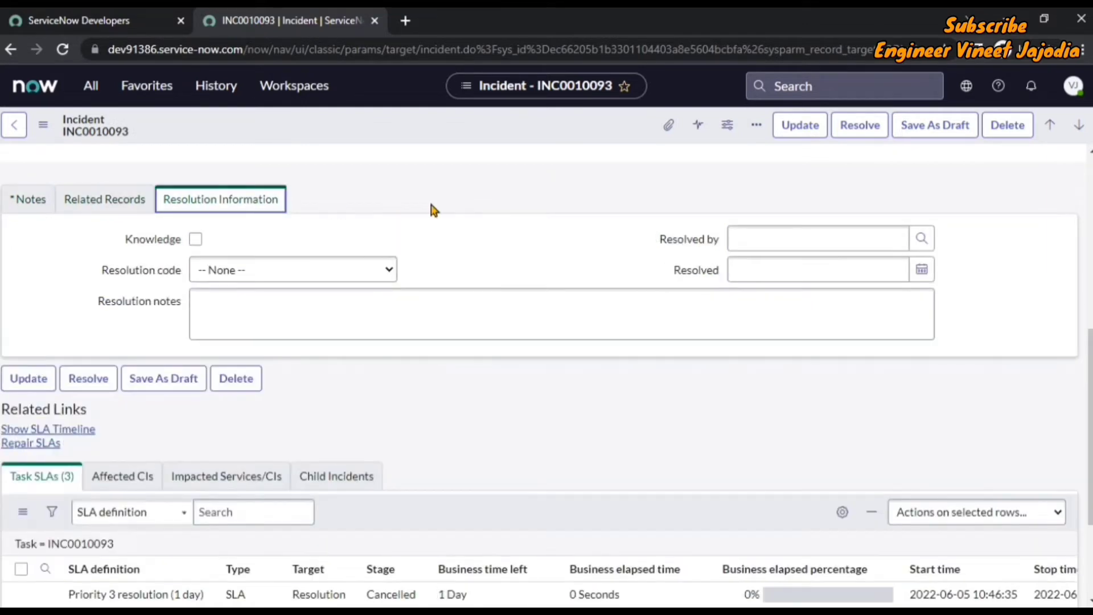
Step the related lists through Affected CIs and Impacted Services/CIs to the empty Child Incidents list
scroll(575, 264, "down", 3)
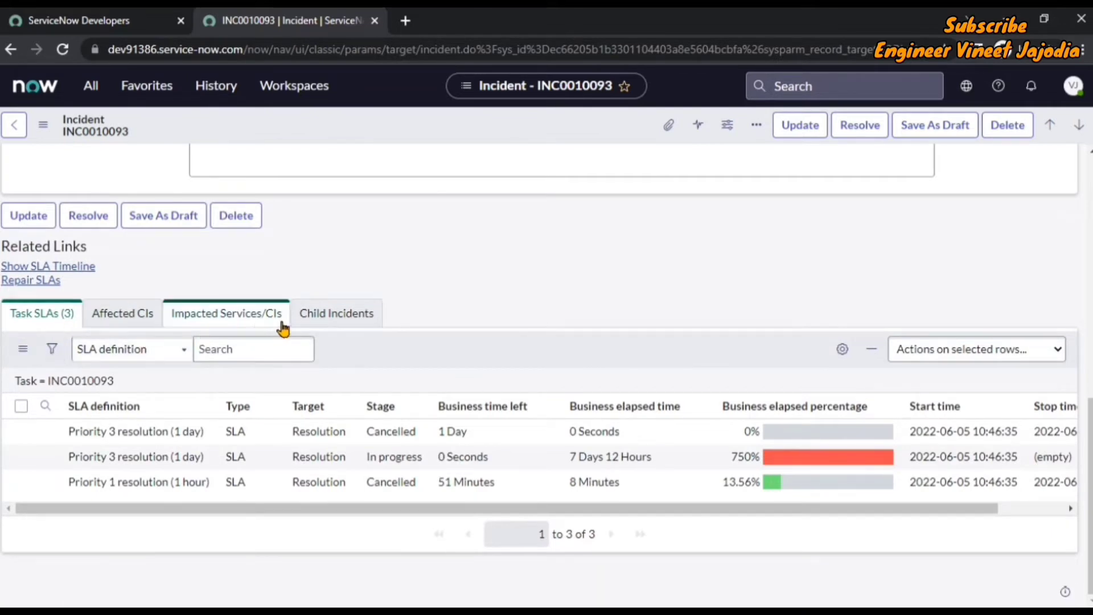
left_click(135, 317)
left_click(228, 347)
left_click(340, 347)
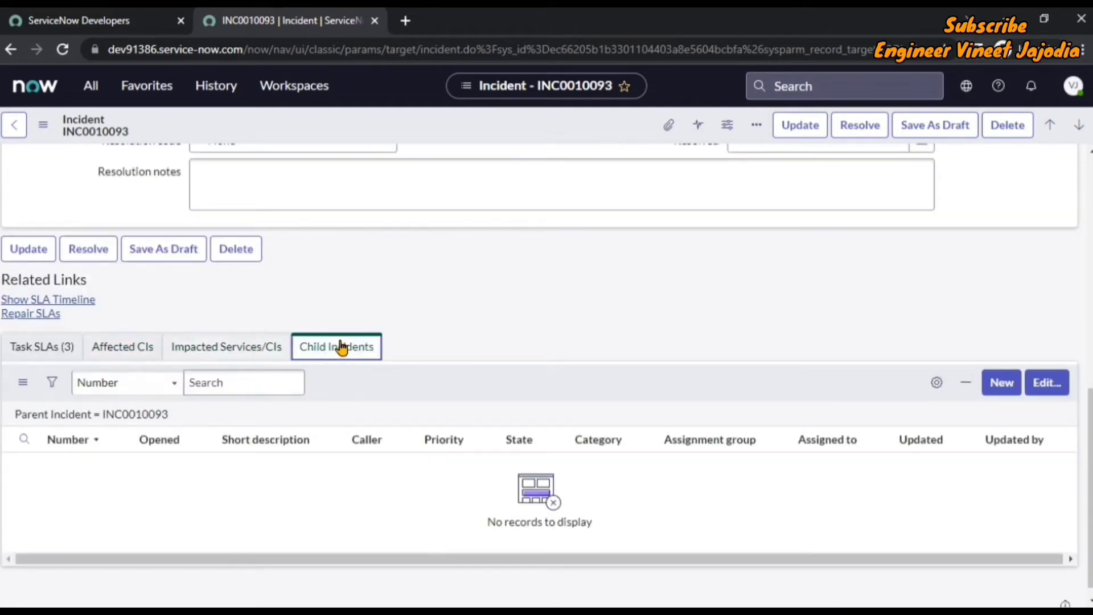
scroll(779, 296, "up", 2)
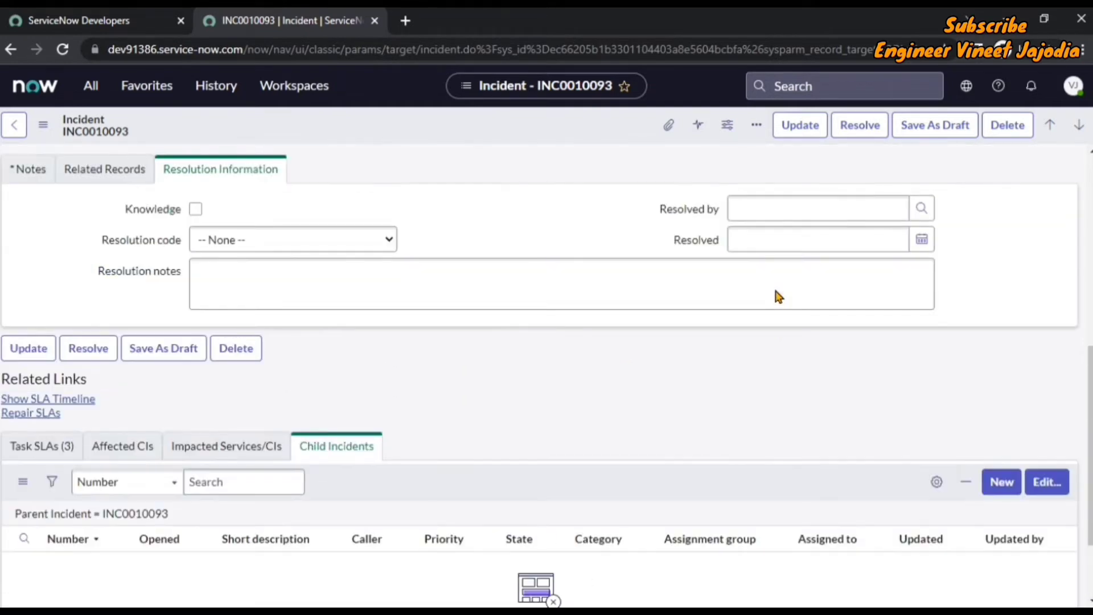
scroll(778, 295, "up", 8)
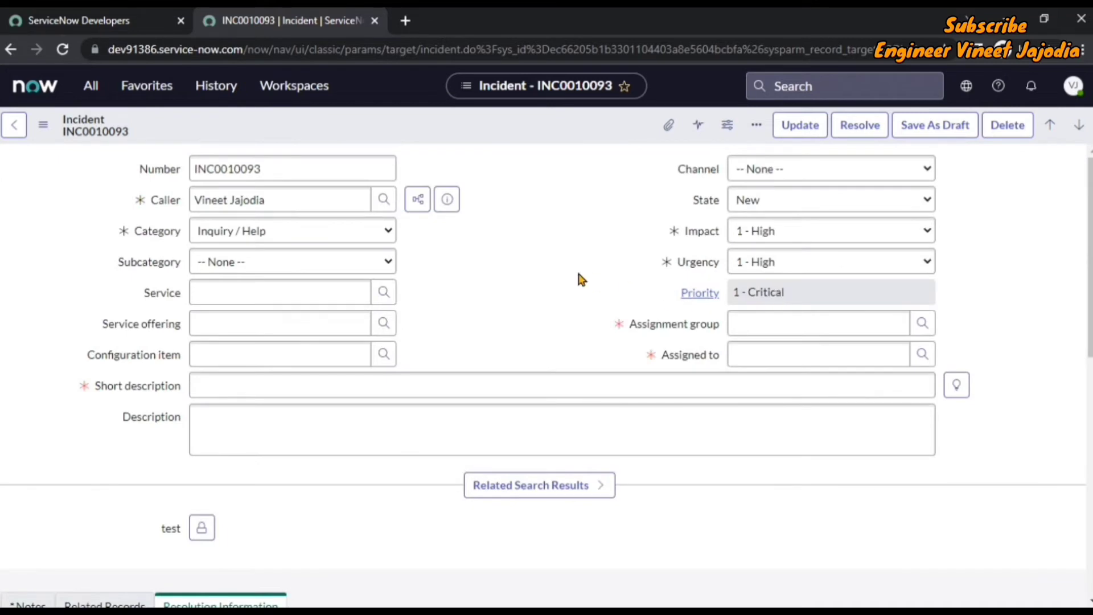
Bring up the Display preferences from the avatar's Preferences menu
left_click(1074, 85)
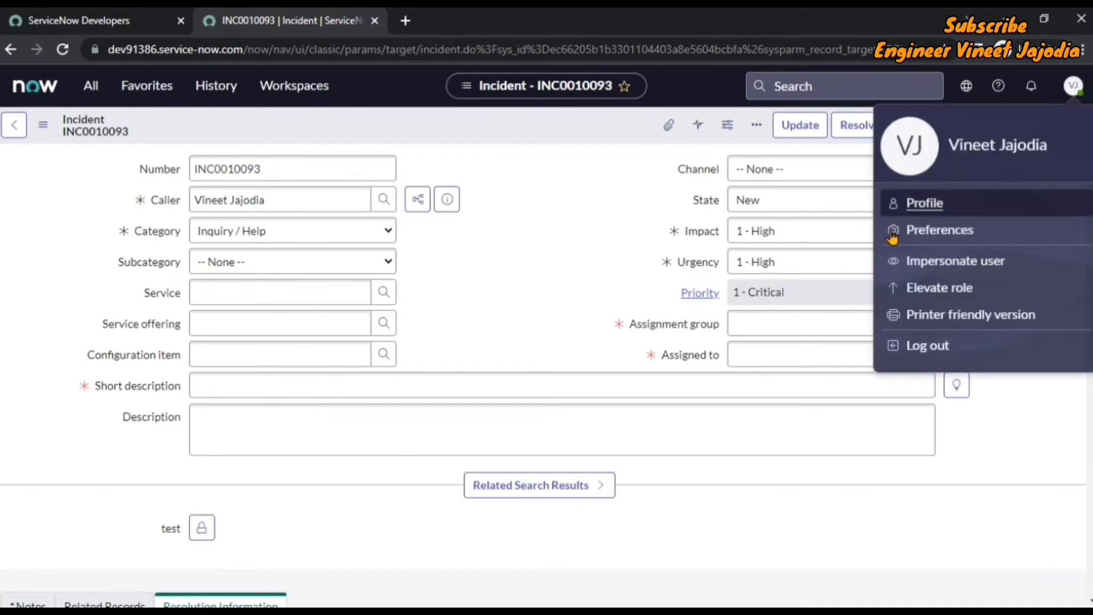
left_click(930, 231)
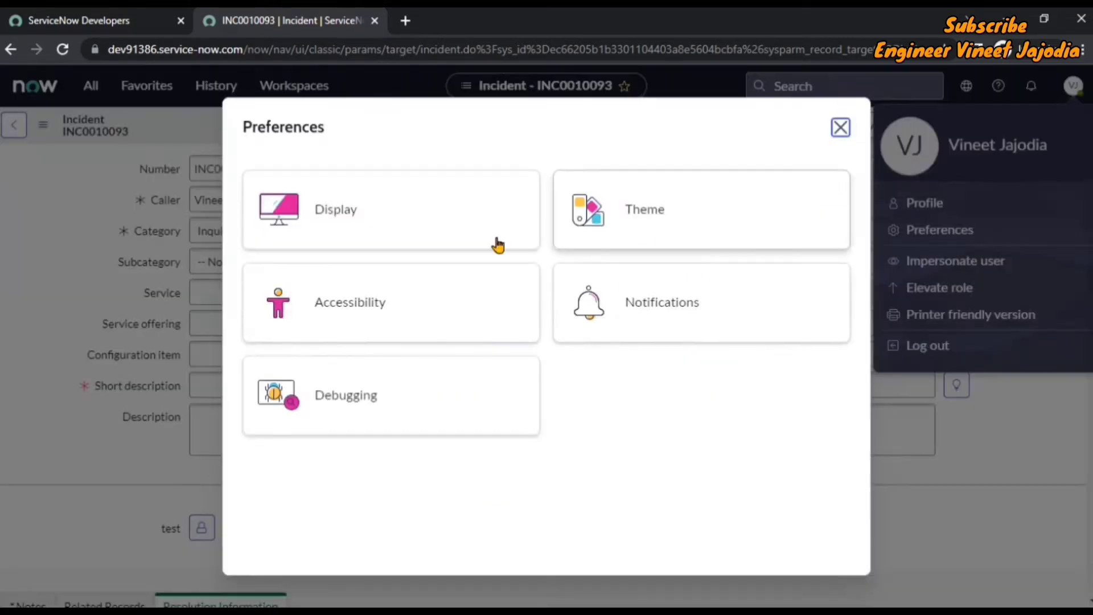
left_click(496, 243)
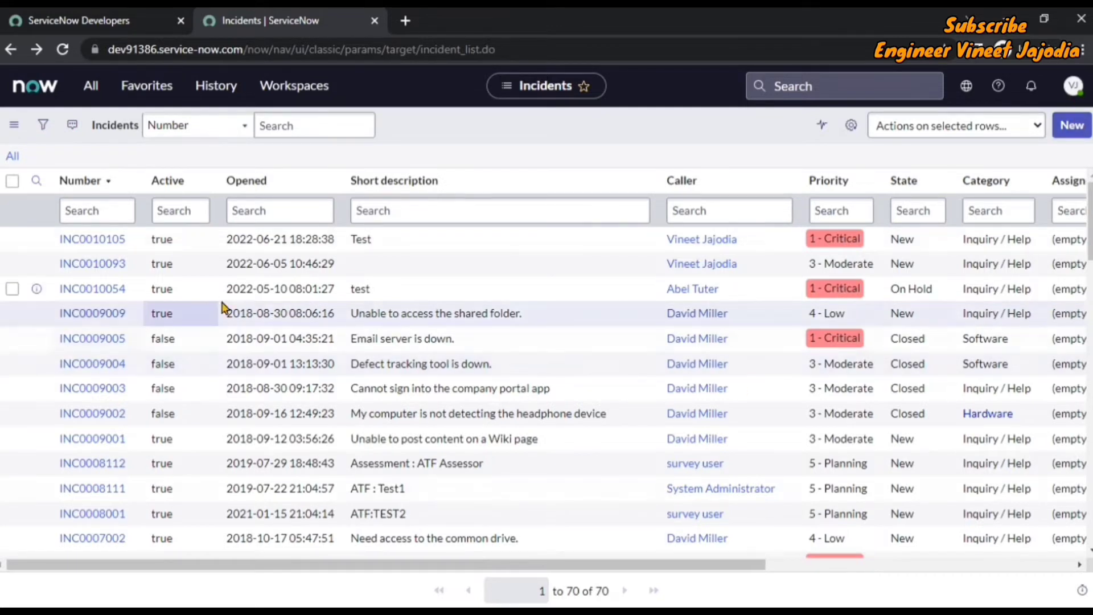
Reopen Display preferences, switch on 'Put line breaks in lists', and close the dialog
left_click(1074, 86)
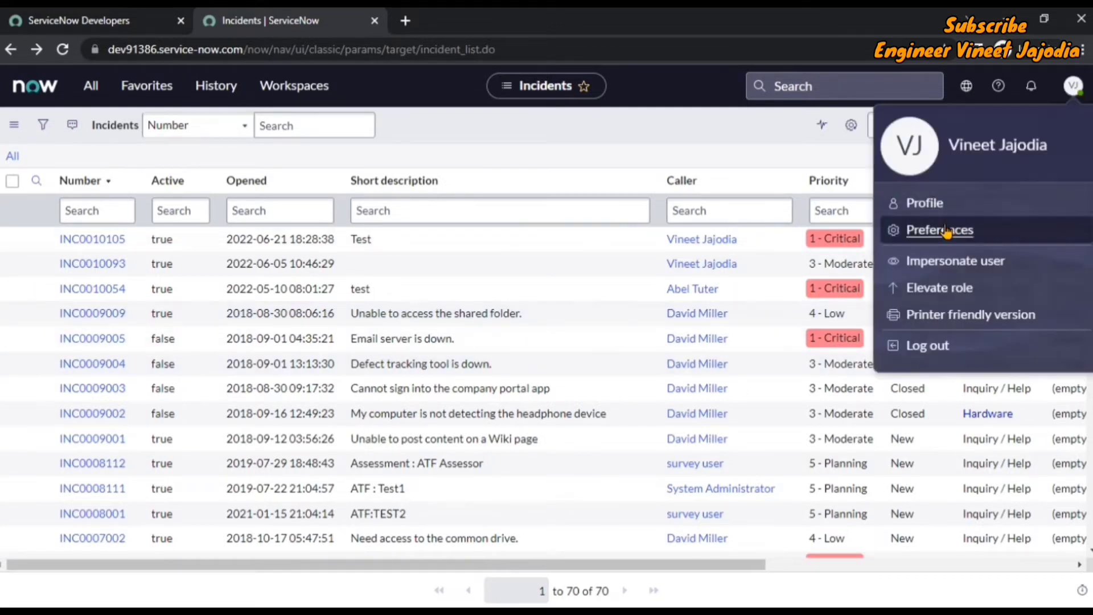
left_click(946, 230)
left_click(383, 206)
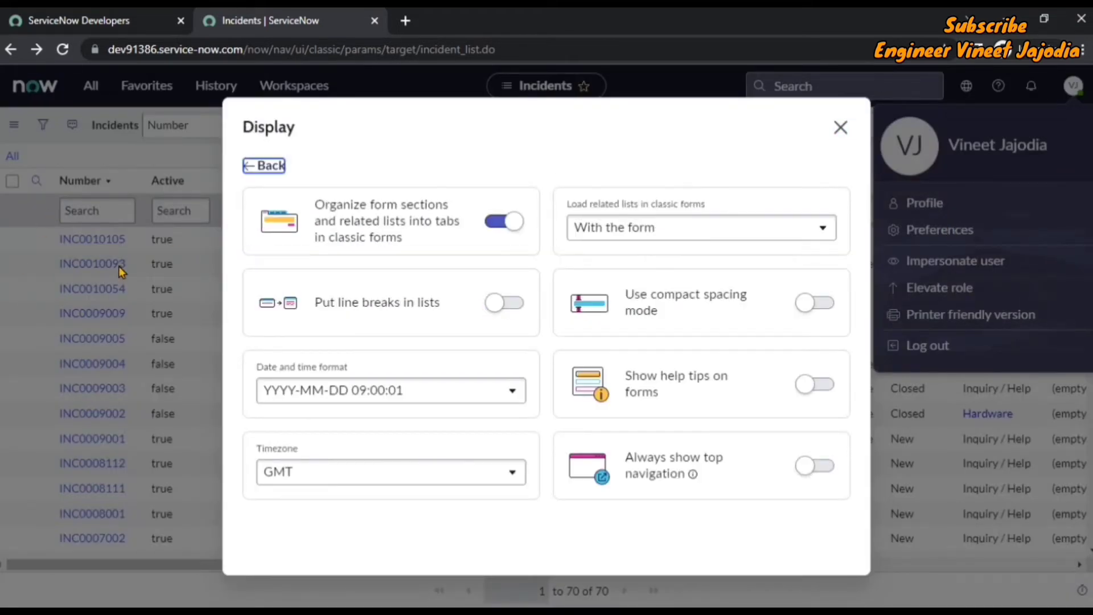
left_click(504, 305)
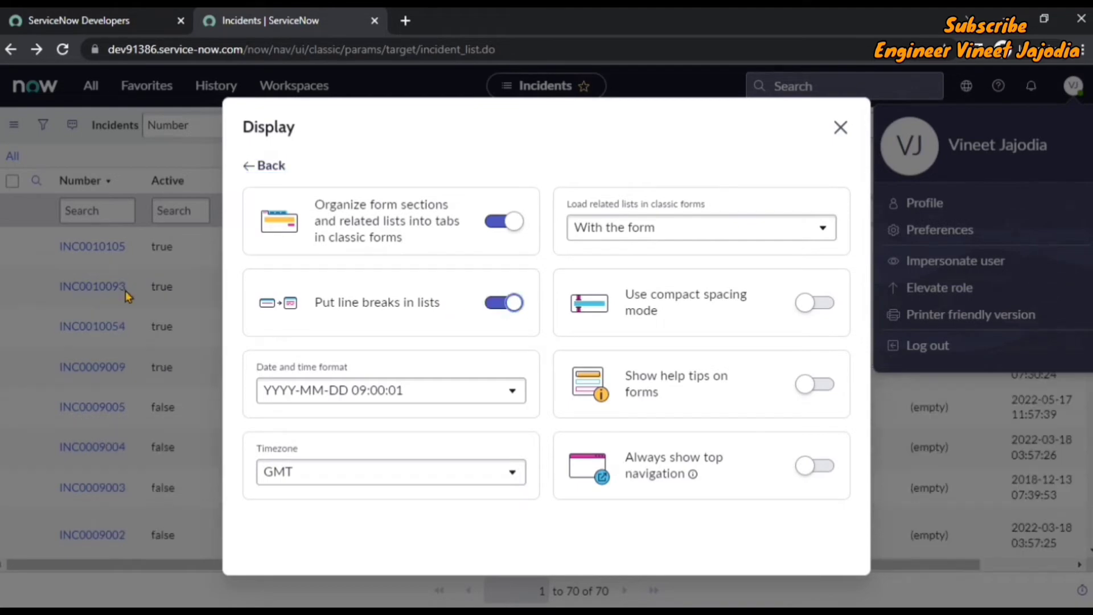
left_click(842, 128)
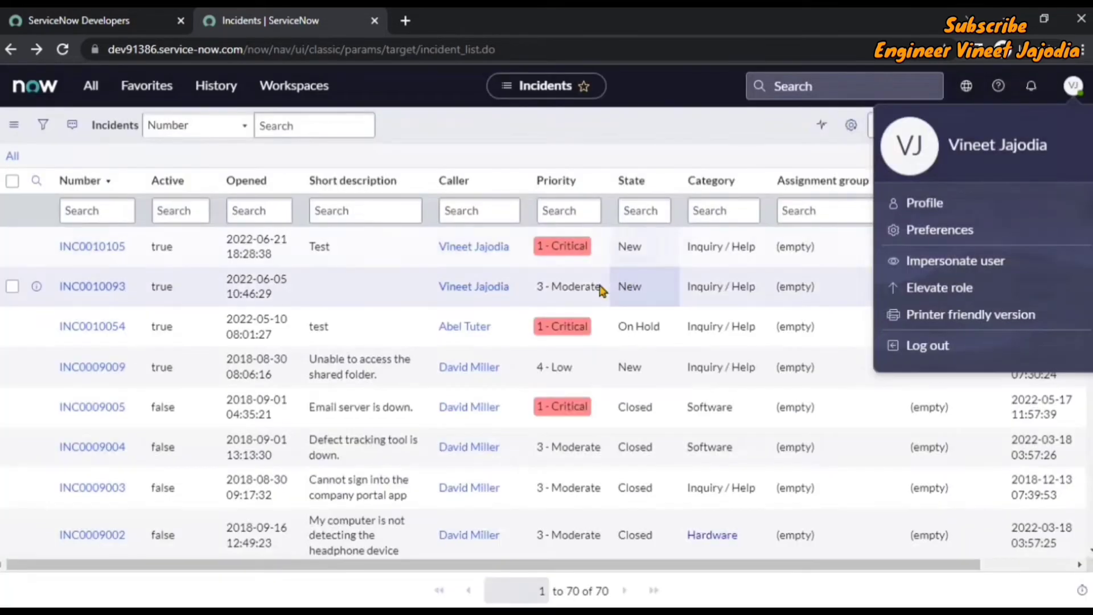
left_click(536, 163)
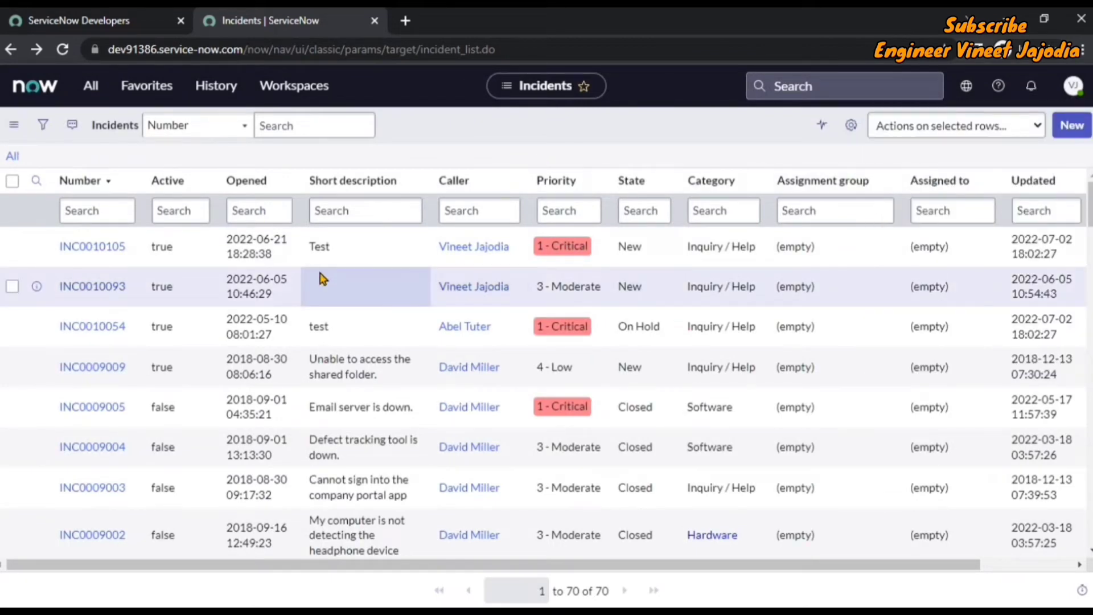
left_click(1074, 85)
left_click(934, 230)
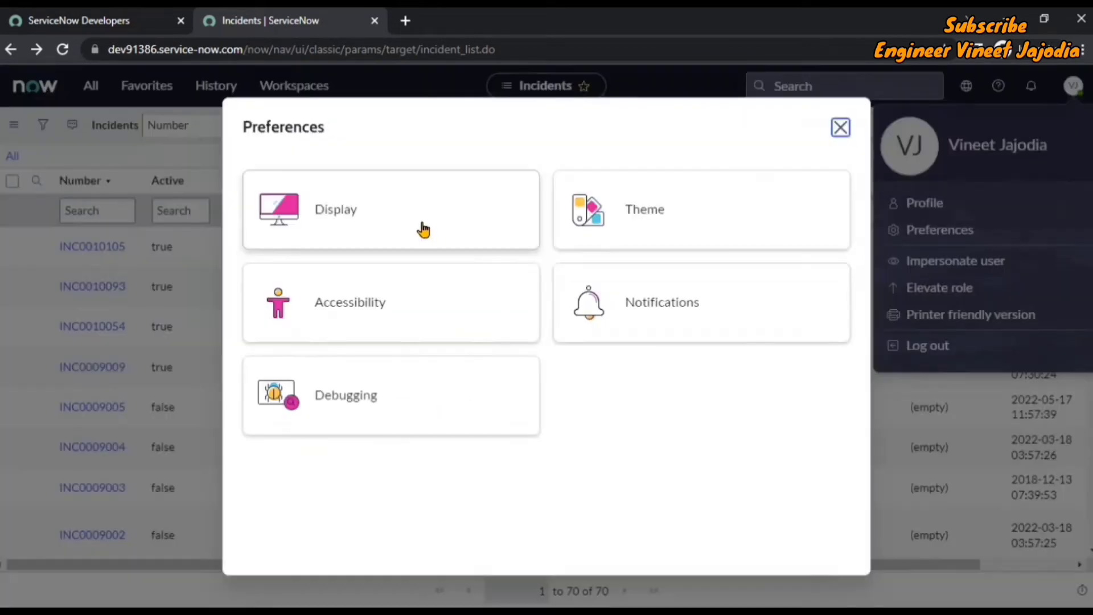
left_click(378, 222)
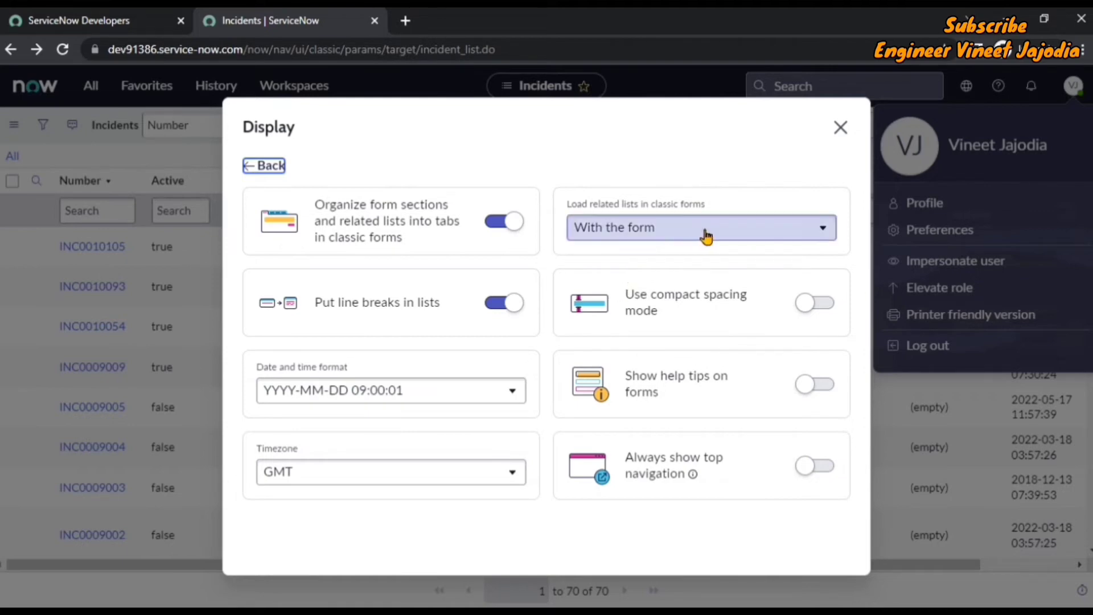
left_click(822, 312)
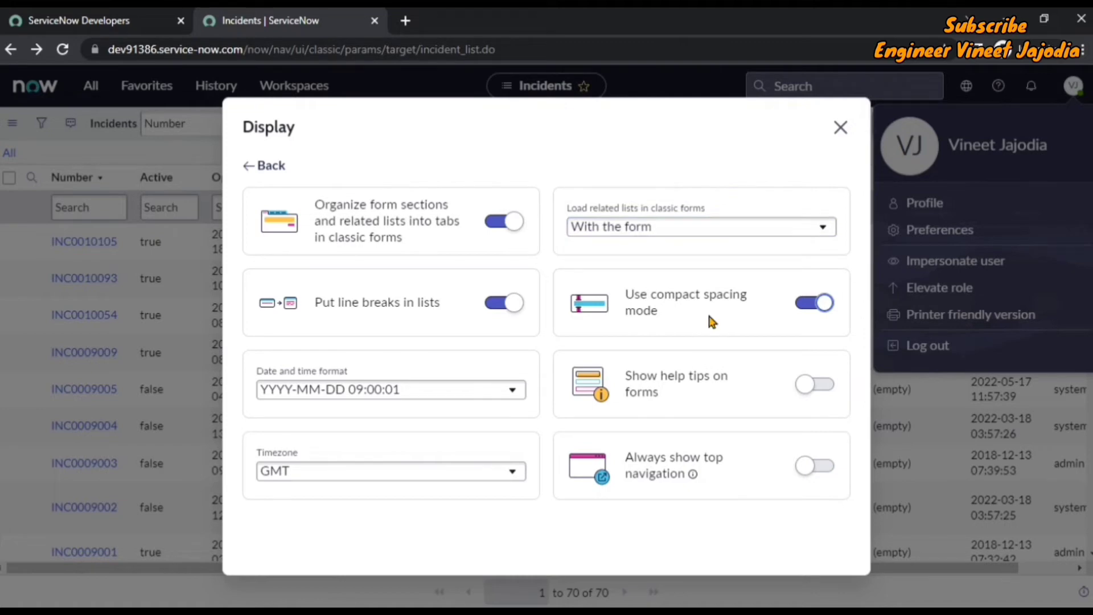
left_click(805, 306)
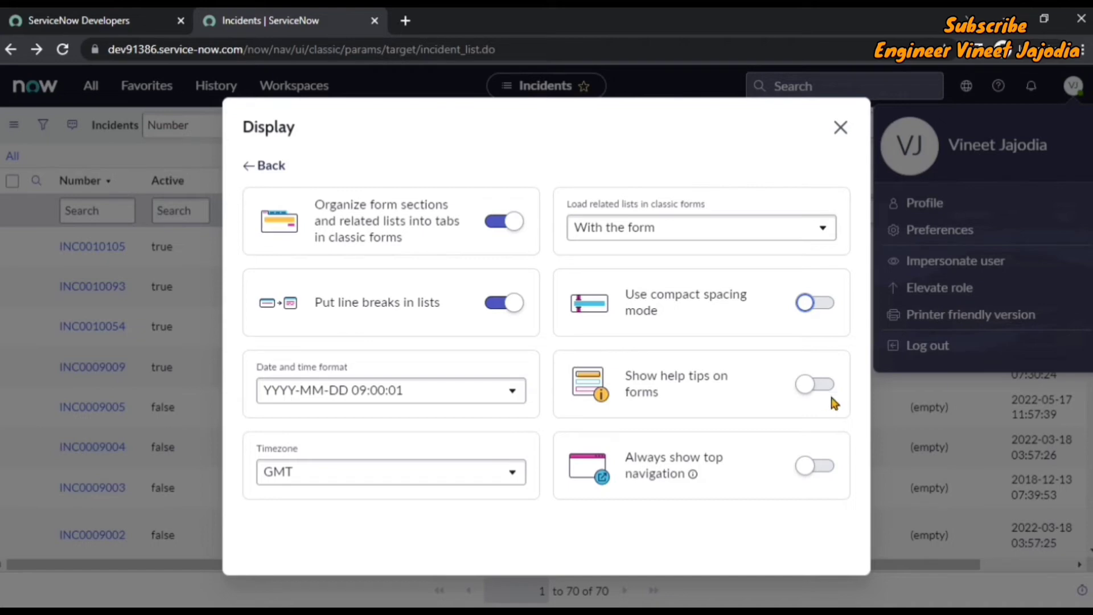
left_click(841, 128)
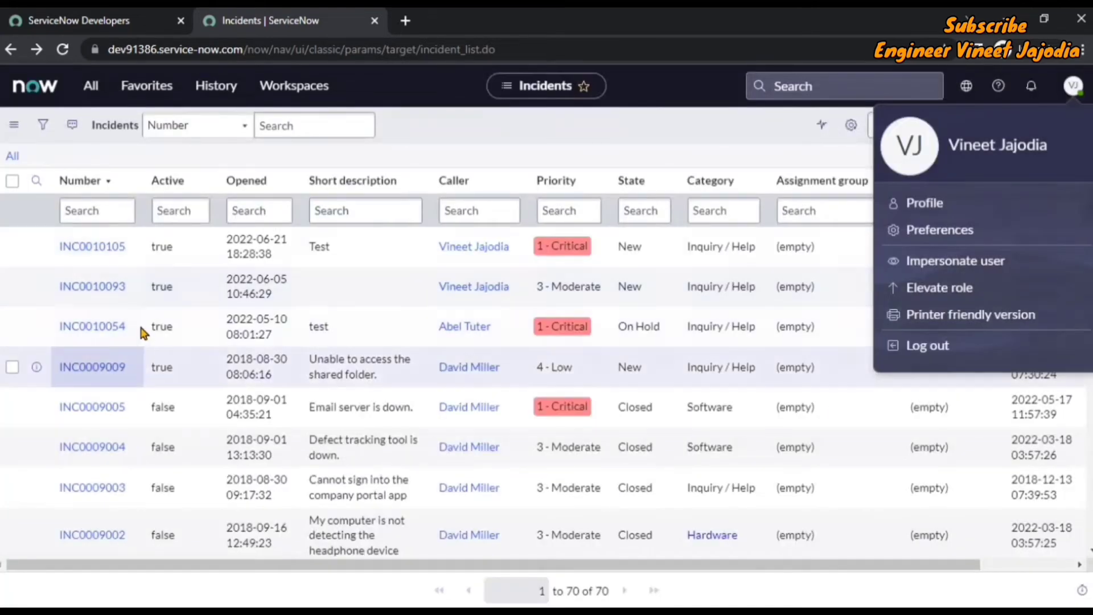
Open the INC0010093 record, a 1 - Critical priority incident, from the list
left_click(91, 285)
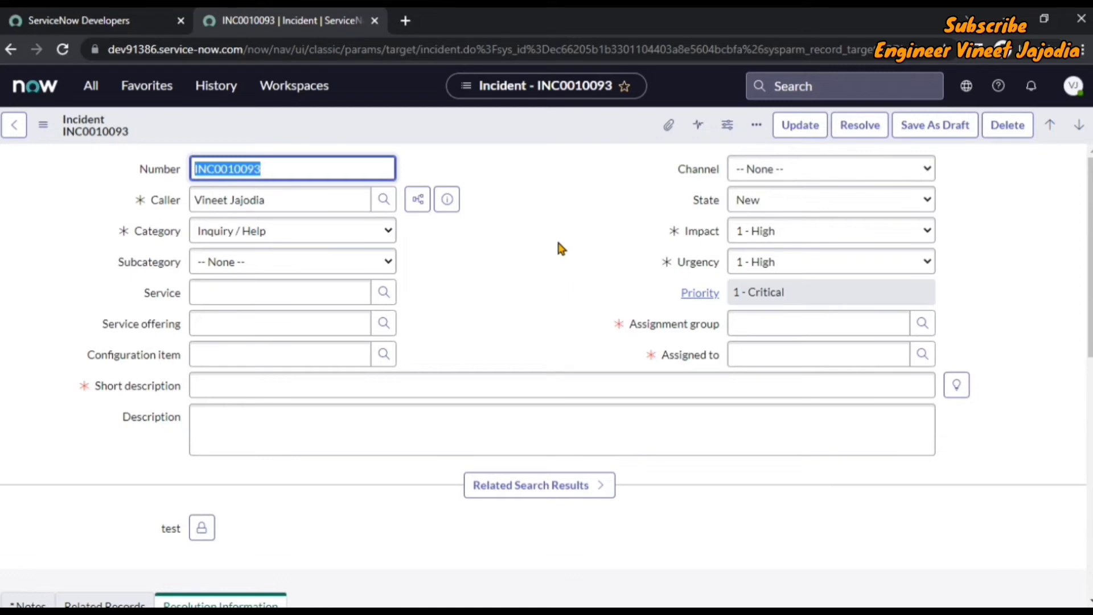
Switch on 'Show help tips on forms' in Display preferences and close the dialog
left_click(1073, 85)
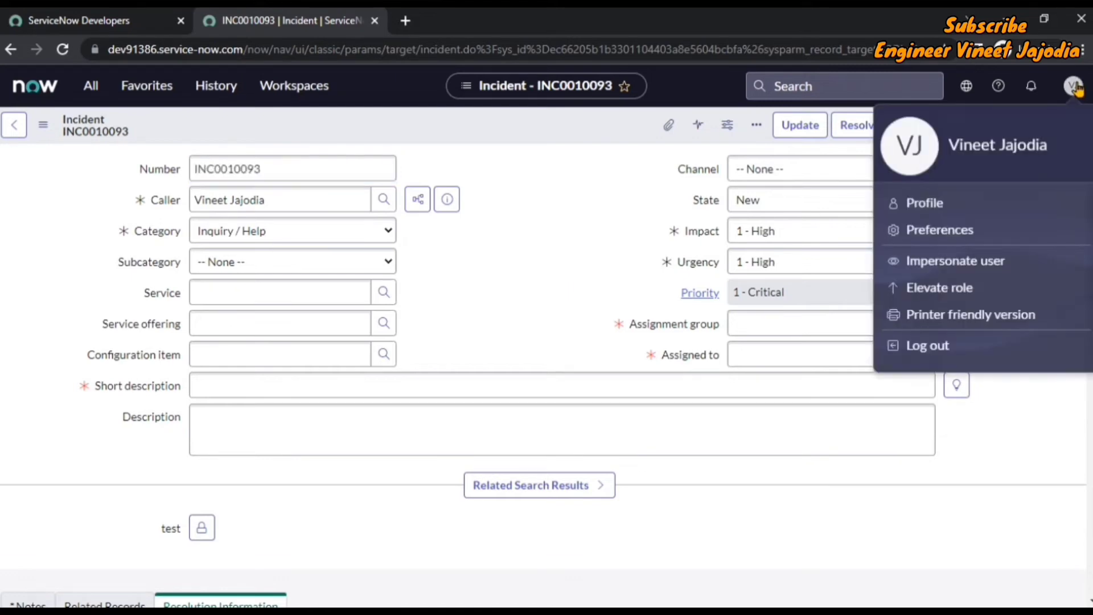
left_click(951, 233)
left_click(405, 239)
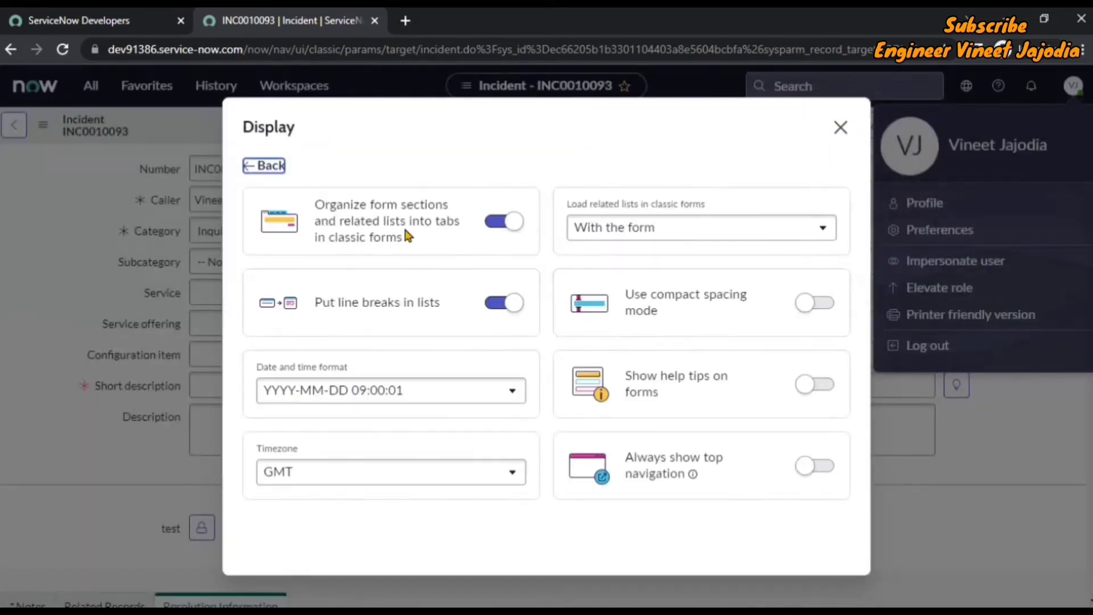
left_click(821, 390)
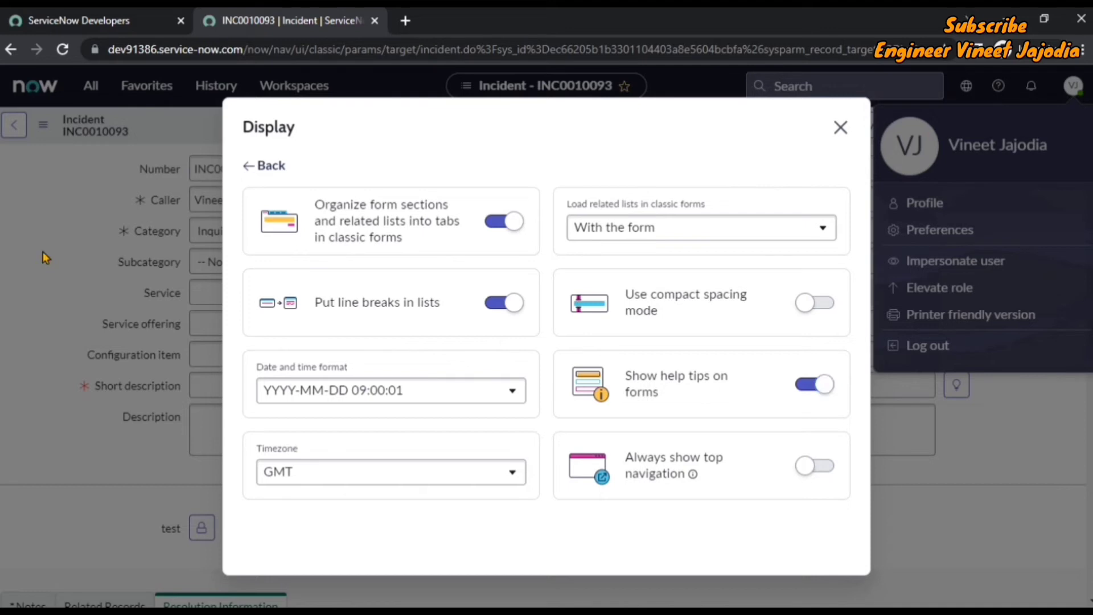
left_click(841, 129)
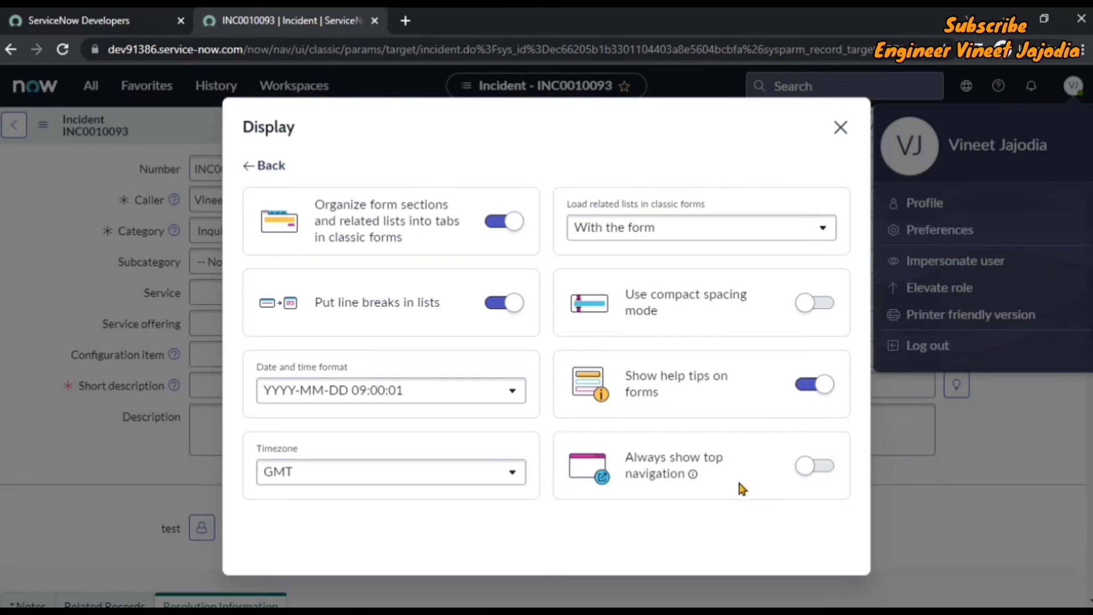
left_click(840, 128)
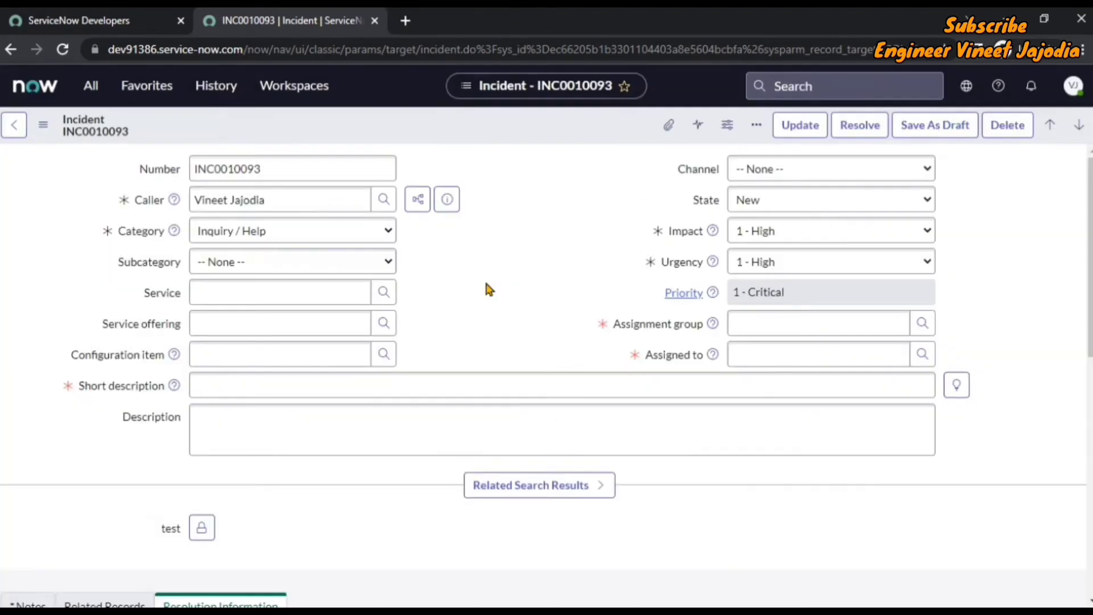
Filter the navigator for 'incident' and open Create New and All in background tabs
left_click(92, 87)
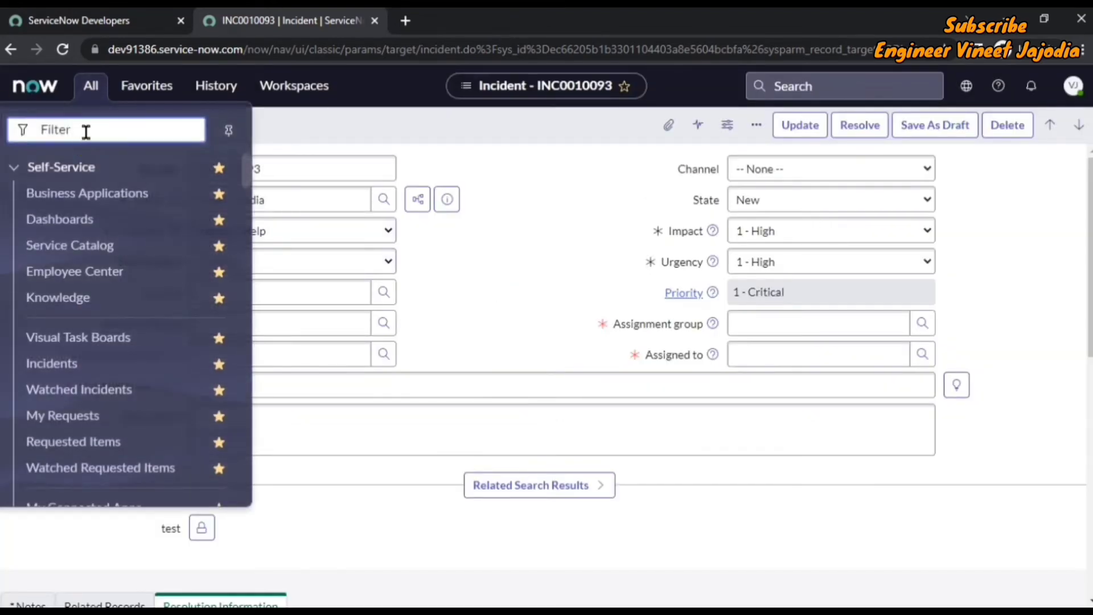
type("incident")
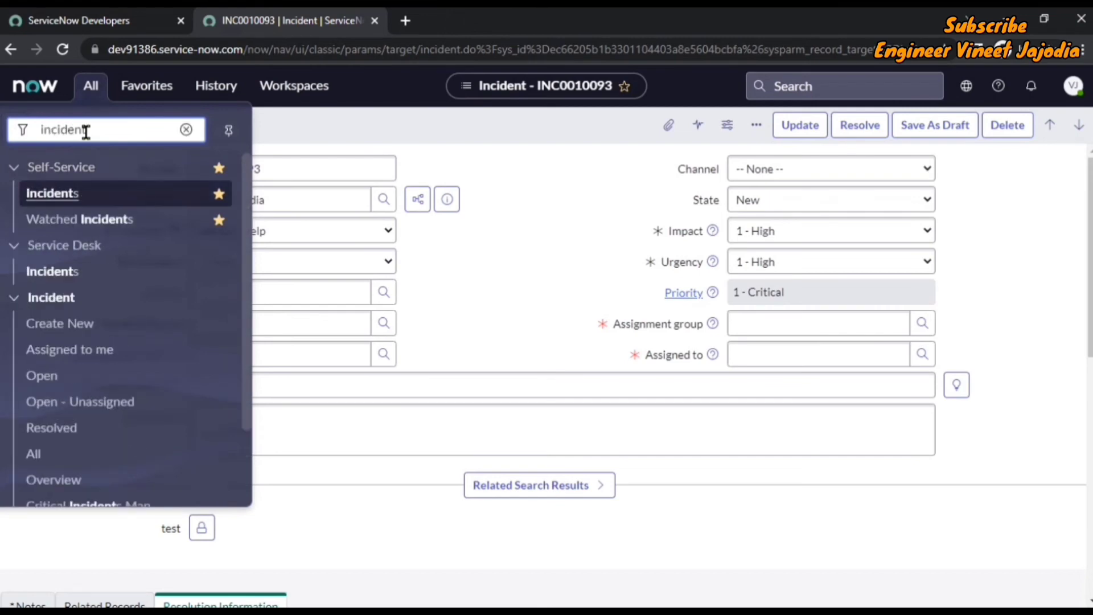
left_click(95, 325, "ctrl")
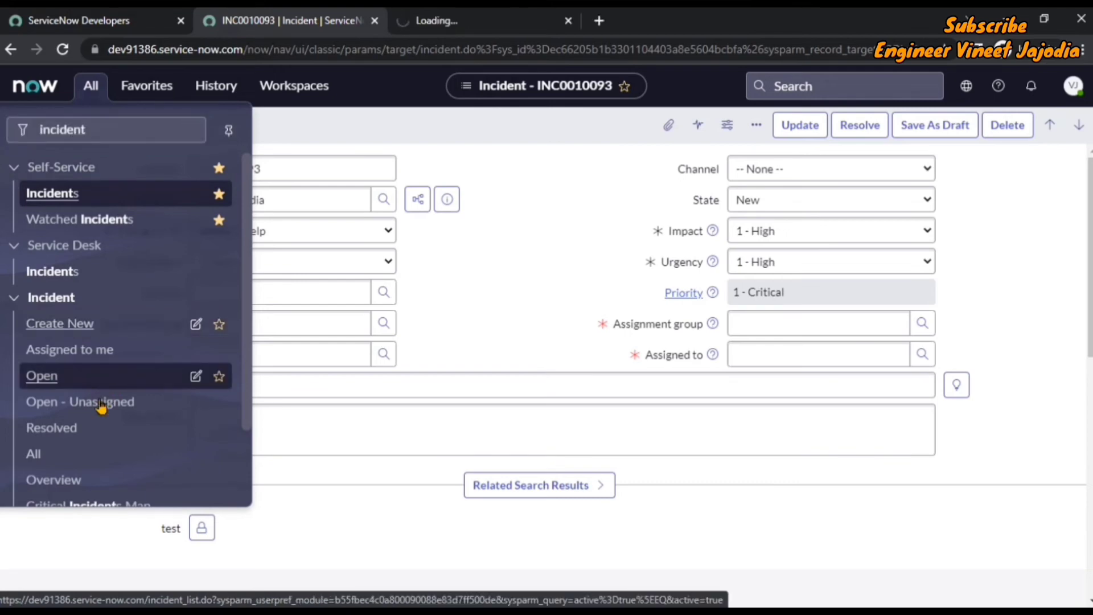
left_click(66, 458, "ctrl")
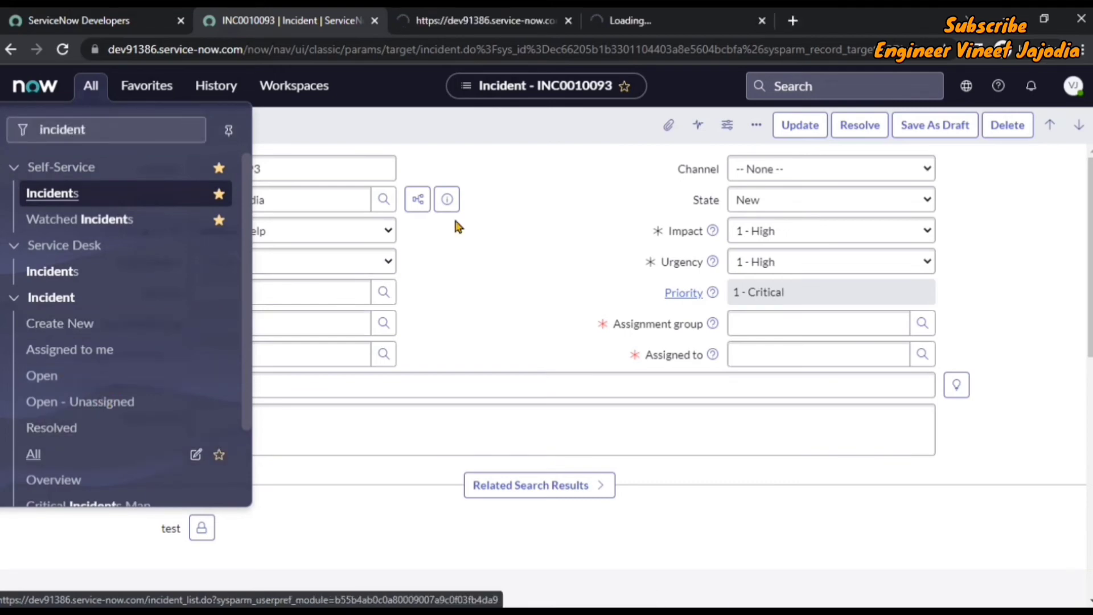
Look over the new incident form and full incident list, then close both tabs
left_click(460, 14)
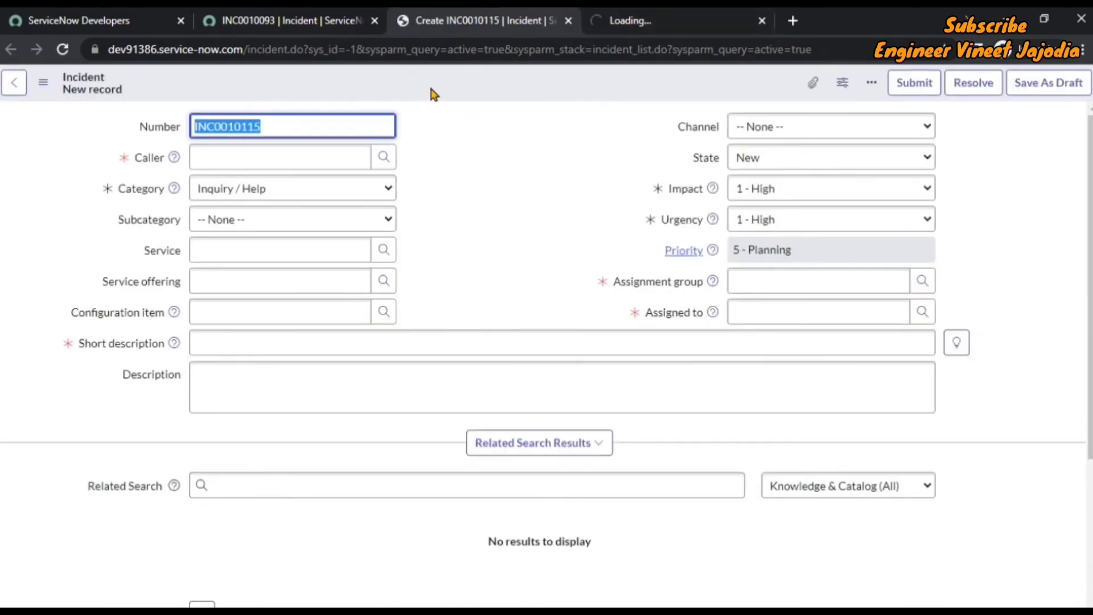
left_click(245, 22)
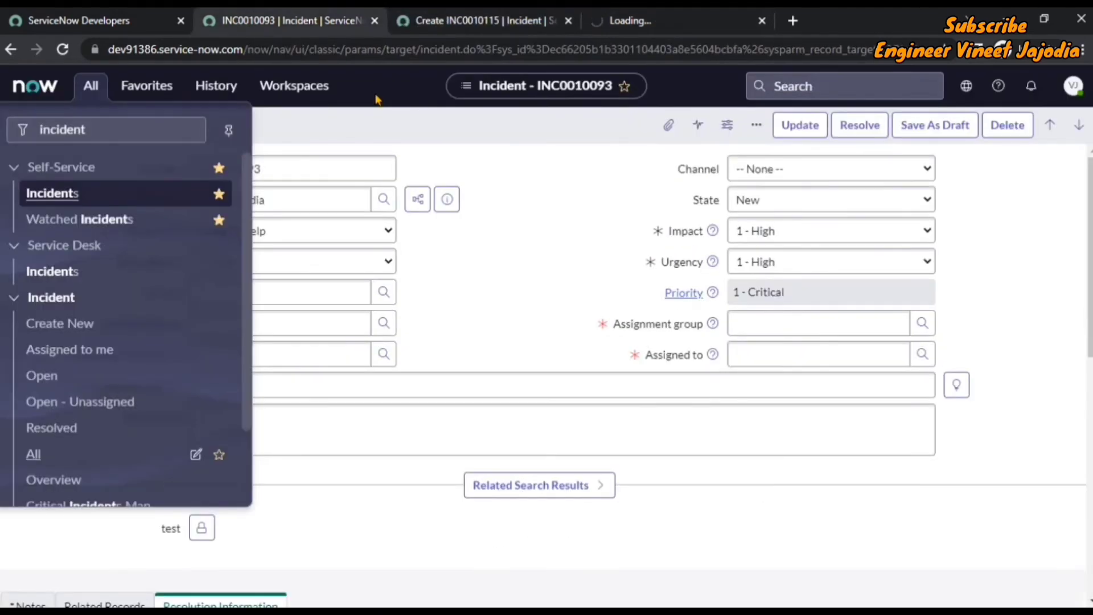
left_click(495, 14)
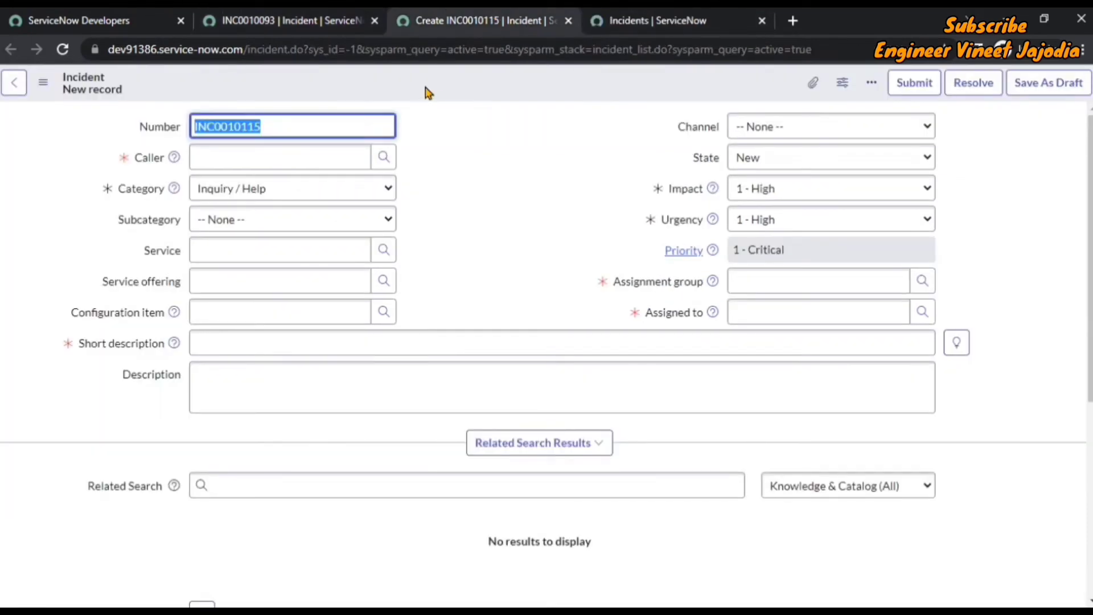
left_click(659, 15)
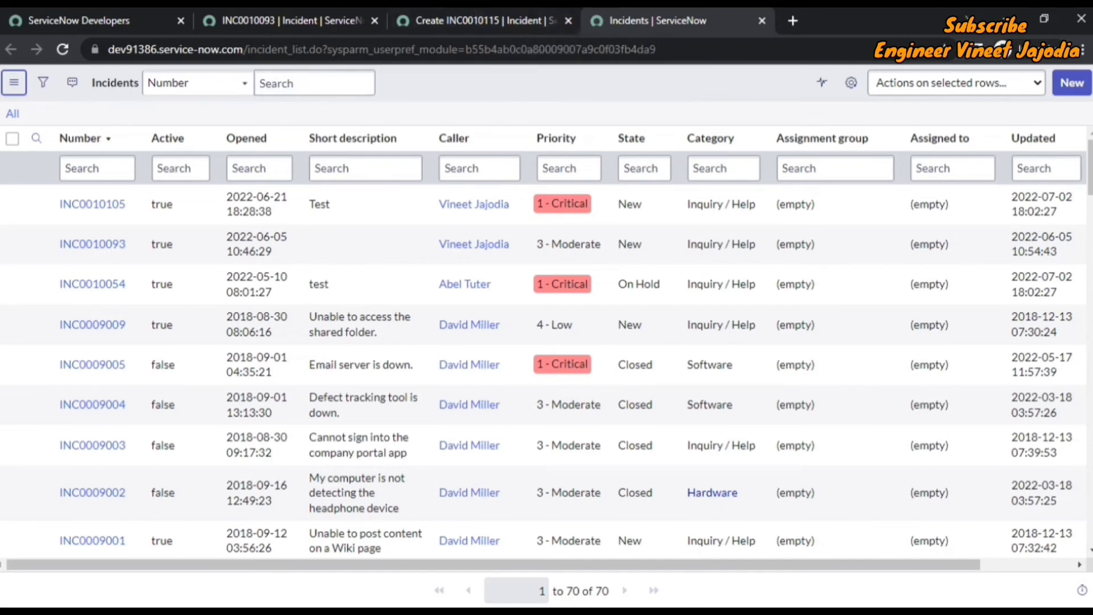
left_click(569, 23)
left_click(569, 22)
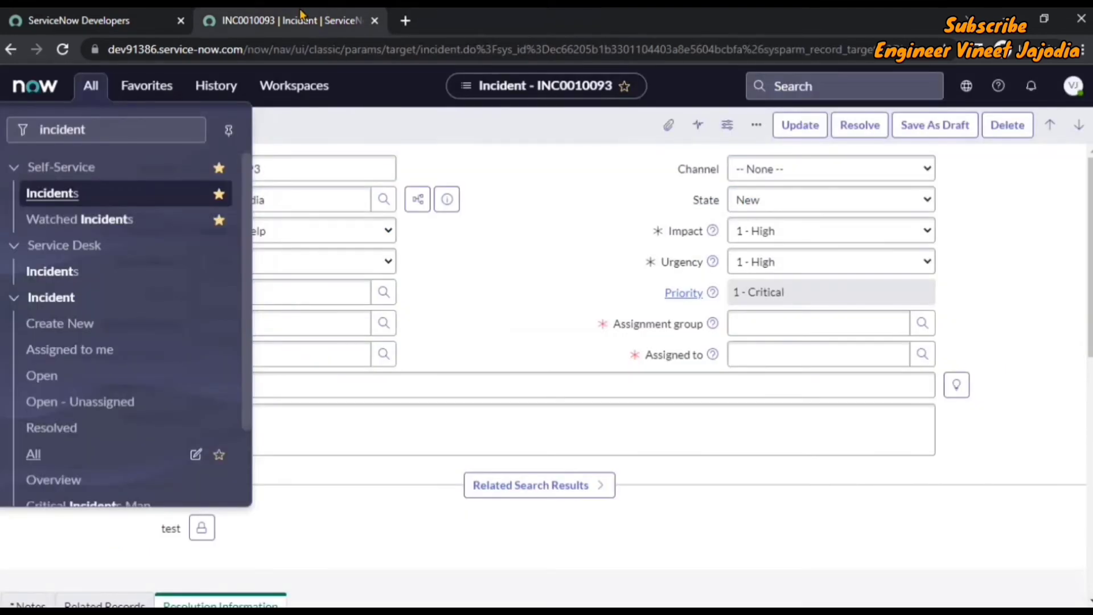
Switch on 'Always show top navigation' under Preferences > Display, then close the dialog
left_click(1070, 90)
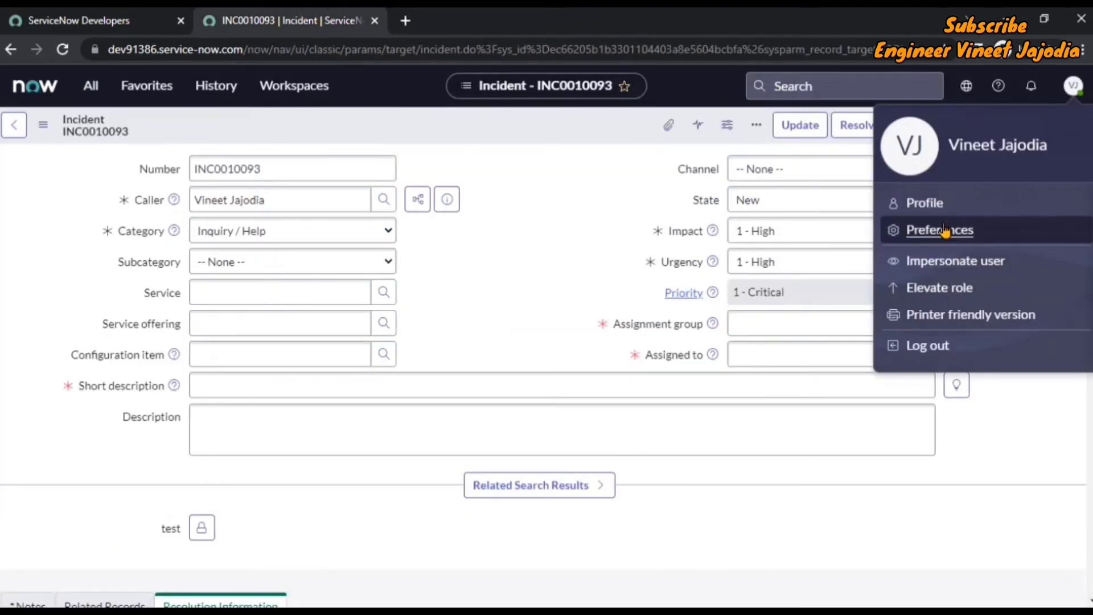
left_click(993, 227)
left_click(424, 211)
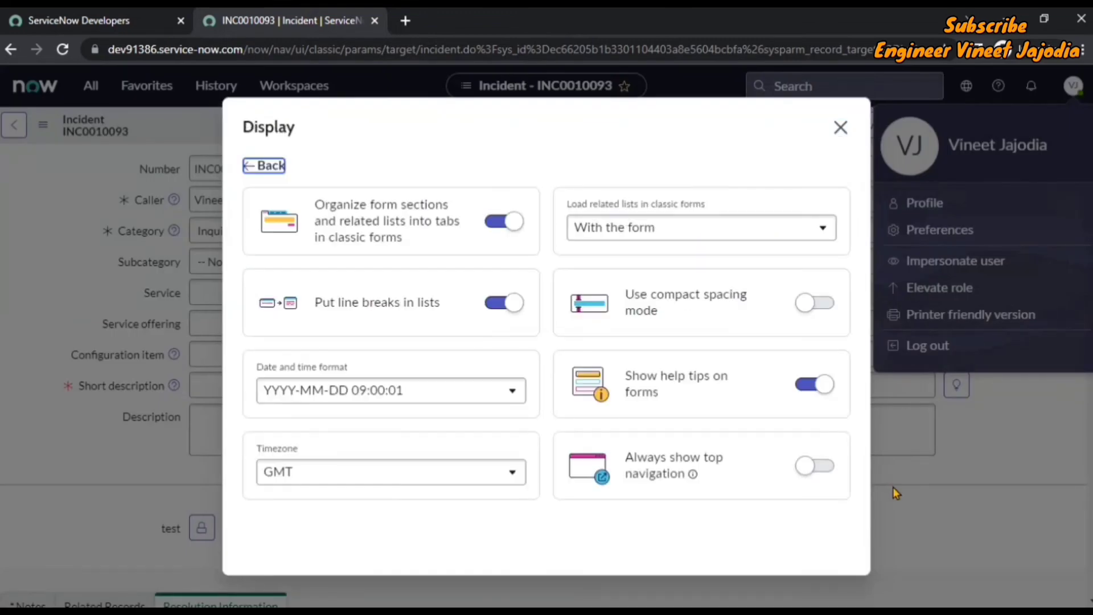
left_click(825, 466)
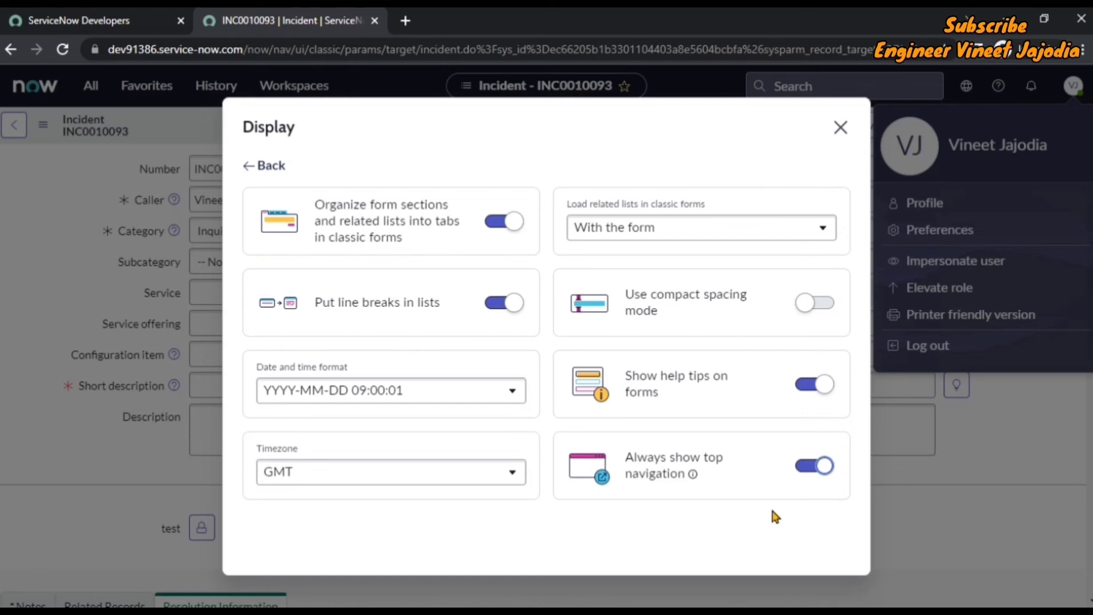
left_click(840, 128)
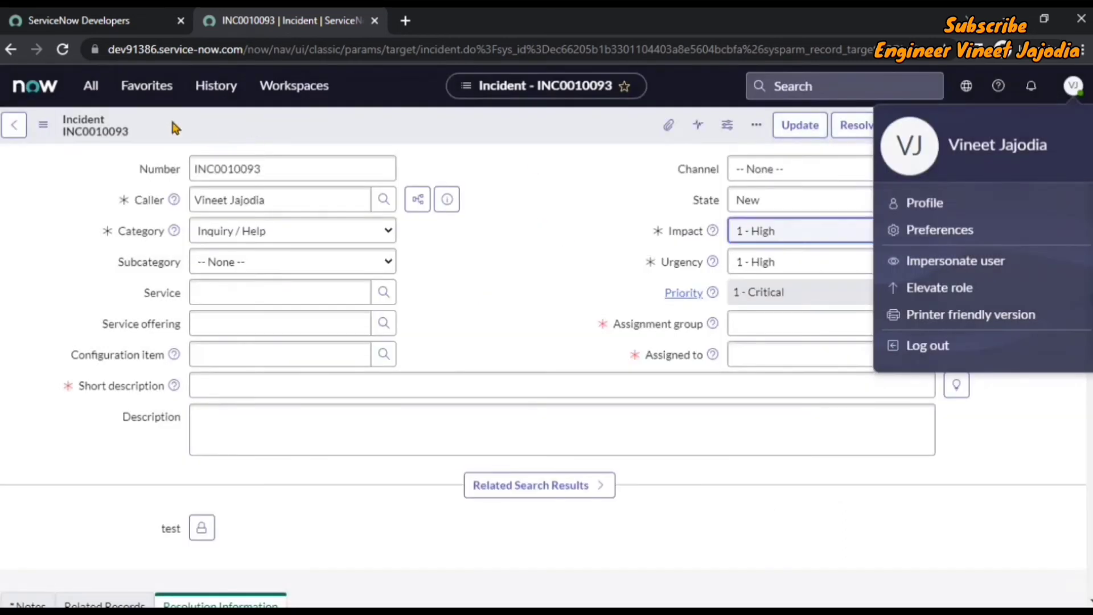
Open a new Incident form and the All incidents list in background tabs
left_click(170, 118)
left_click(86, 86)
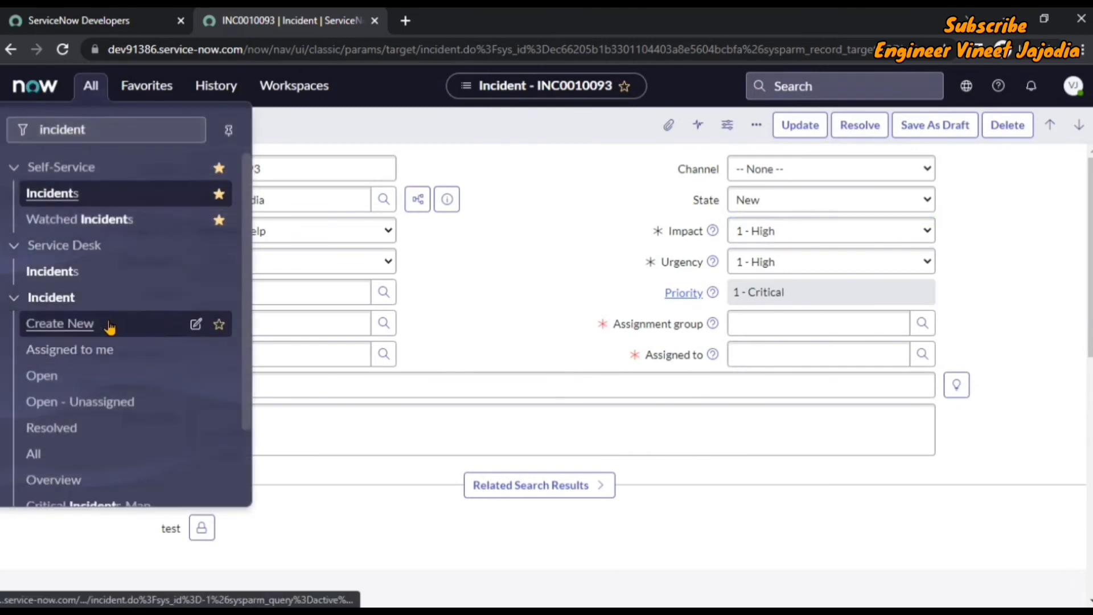
middle_click(85, 402)
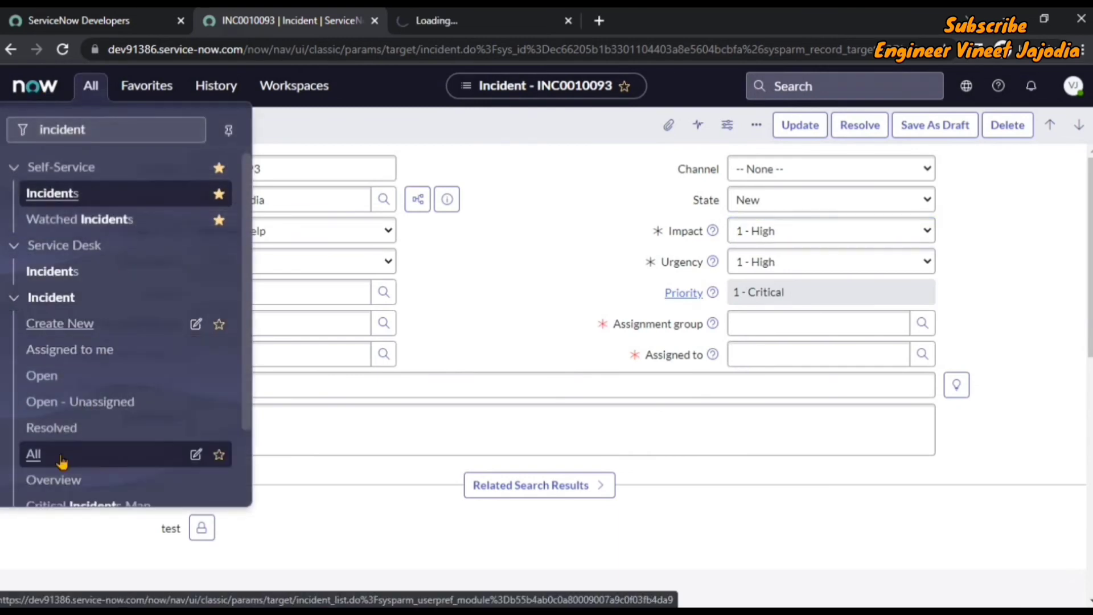
middle_click(63, 454)
Compare new incident INC0010116 and the Incidents list with INC0010093
left_click(477, 23)
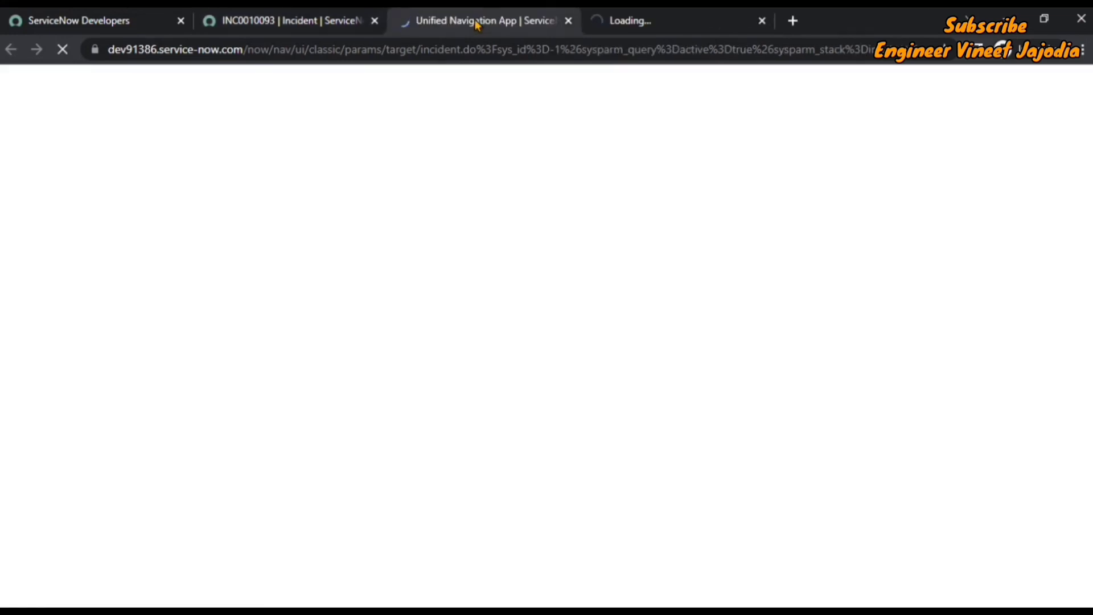
left_click(331, 21)
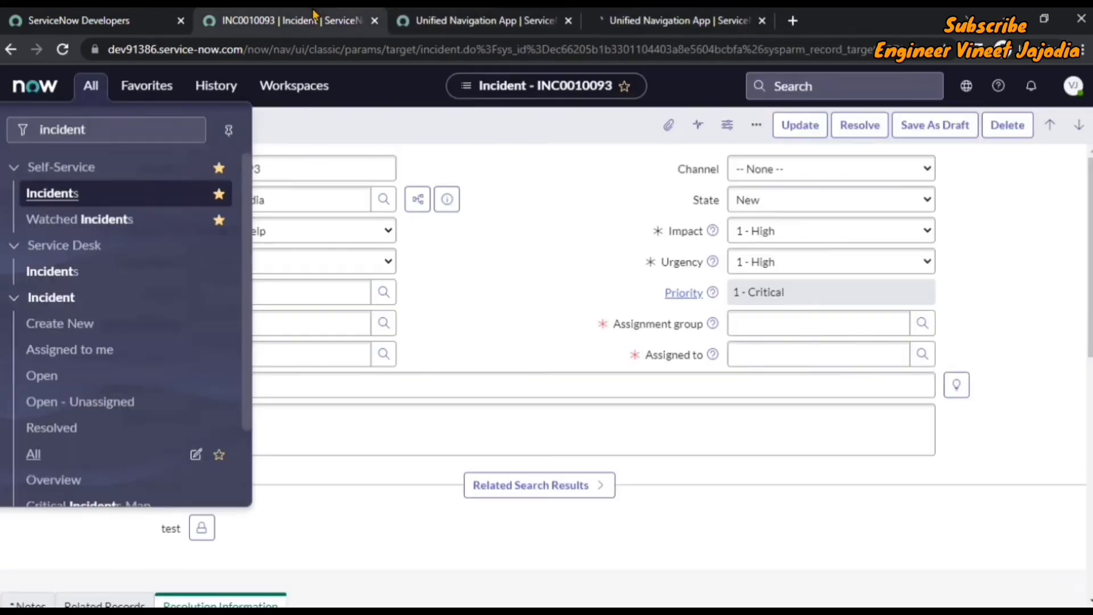
left_click(543, 234)
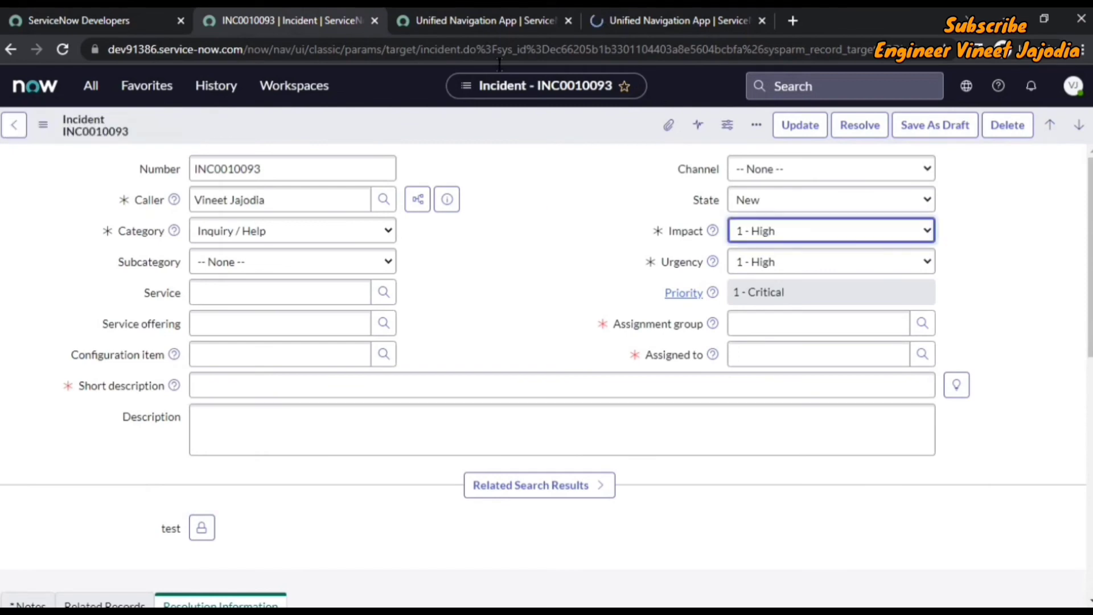
left_click(478, 20)
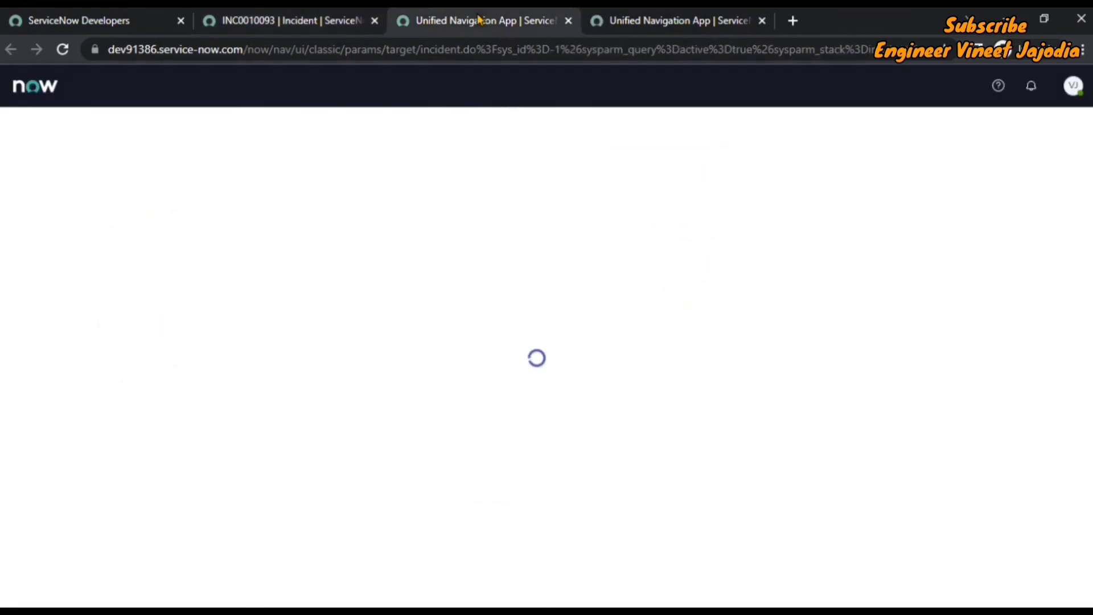
left_click(300, 17)
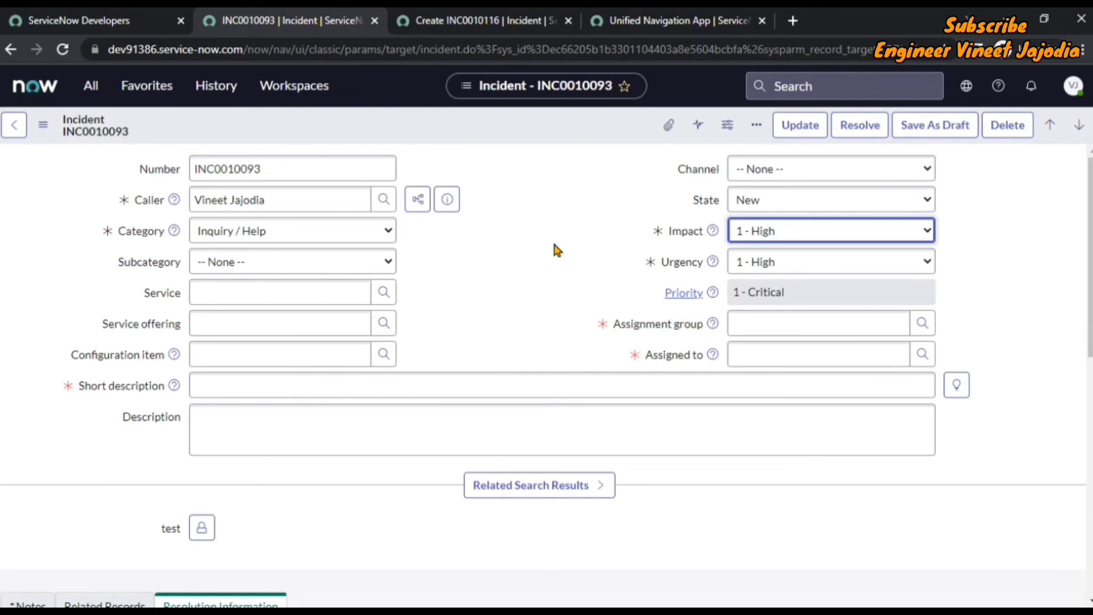
left_click(481, 20)
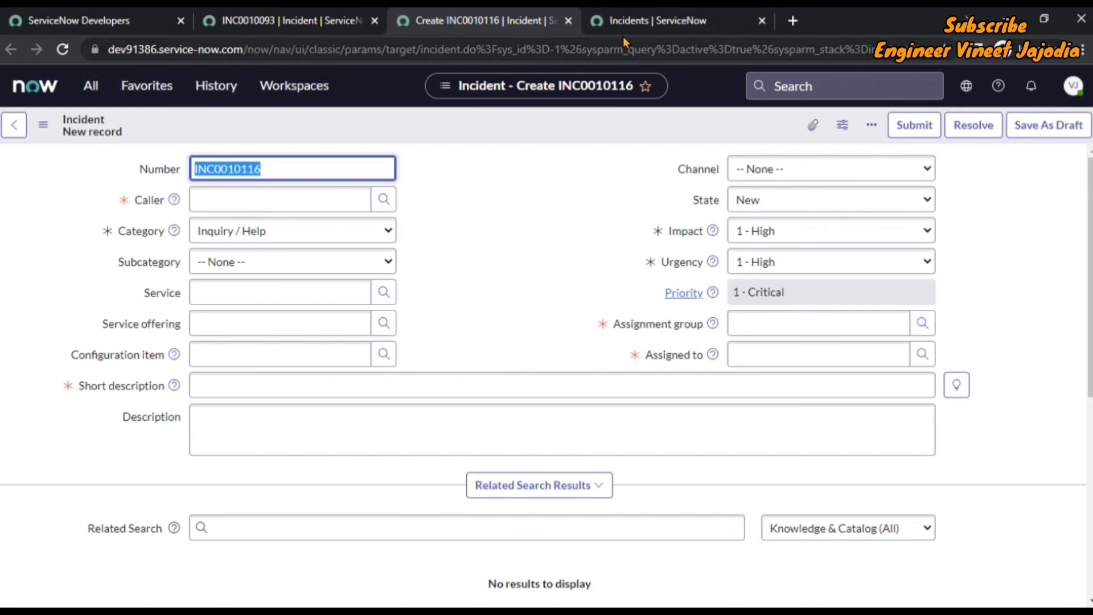
left_click(679, 21)
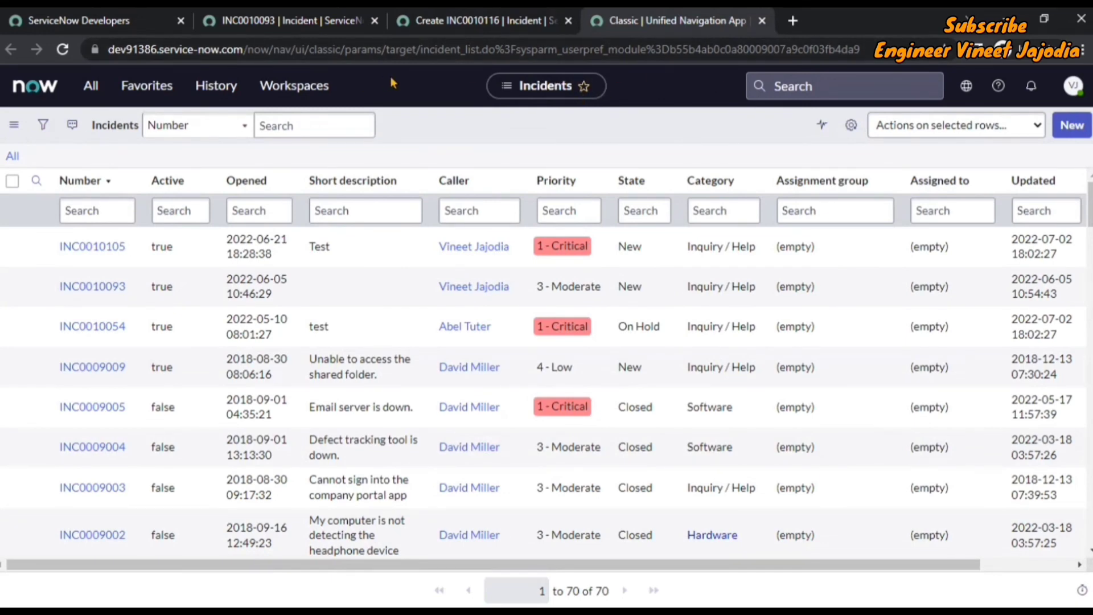
left_click(303, 21)
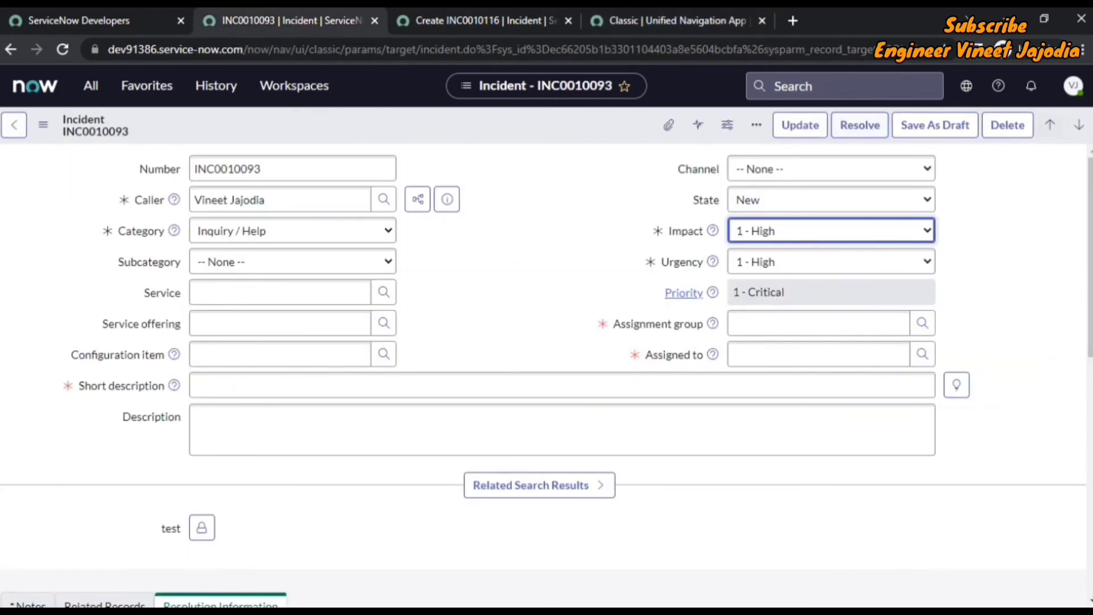
Reopen the Display preferences from the user profile menu
left_click(1073, 86)
left_click(961, 230)
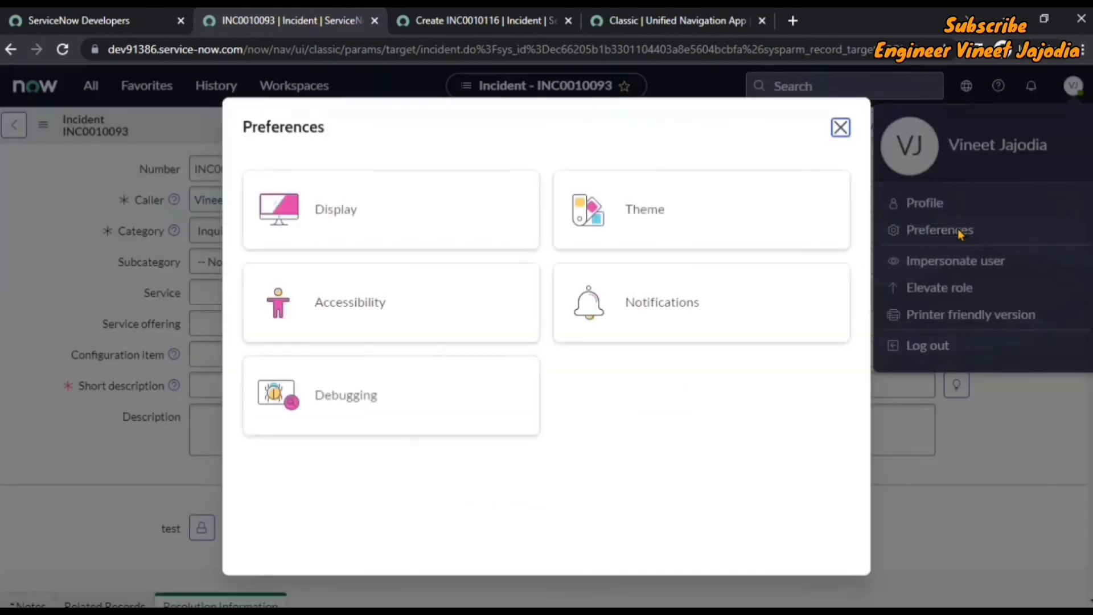
left_click(461, 197)
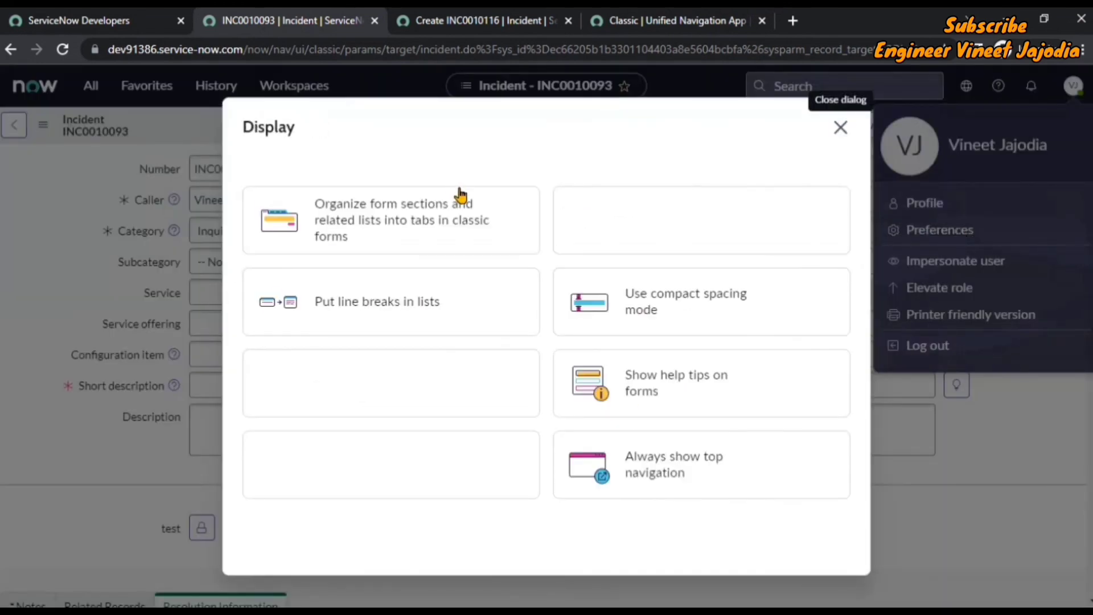